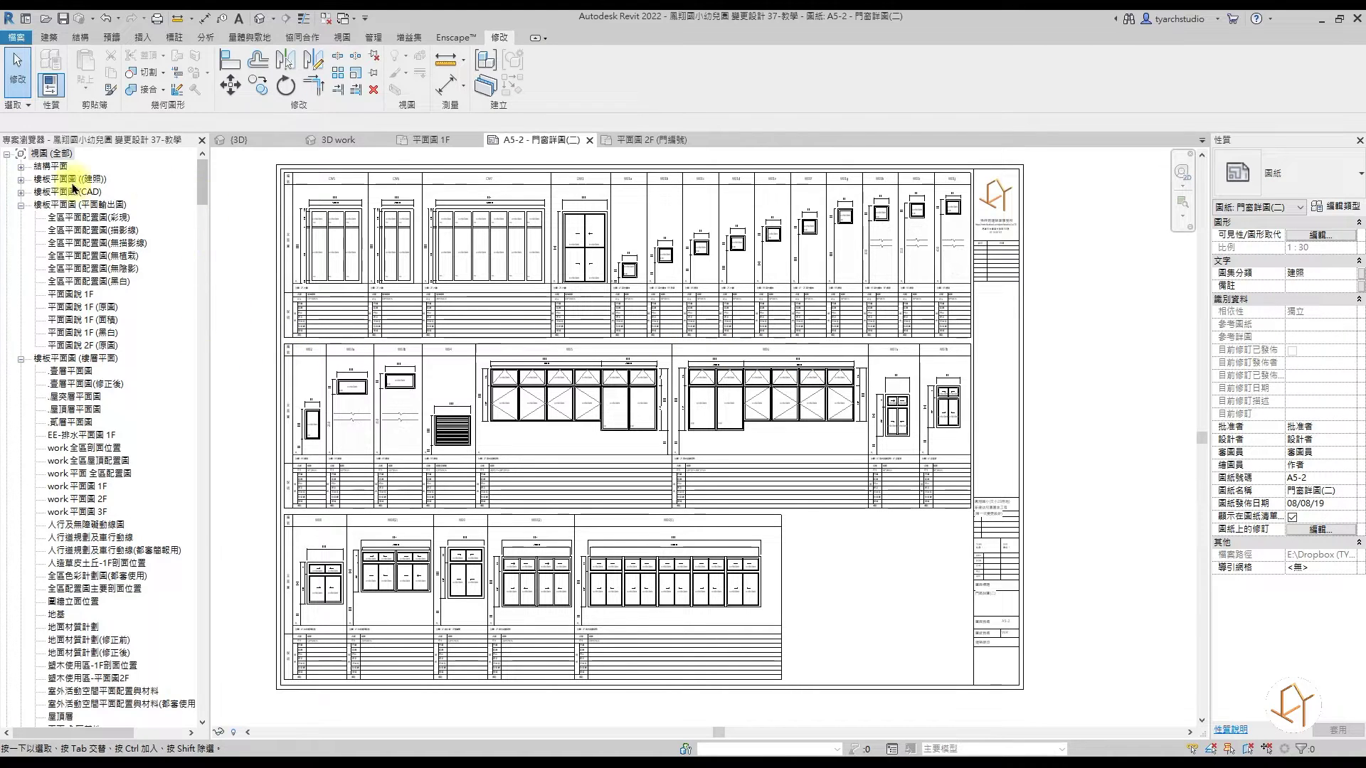
Step: Collapse the floor plan and 3D view groups and expand the Legends list in the Project Browser
click(20, 206)
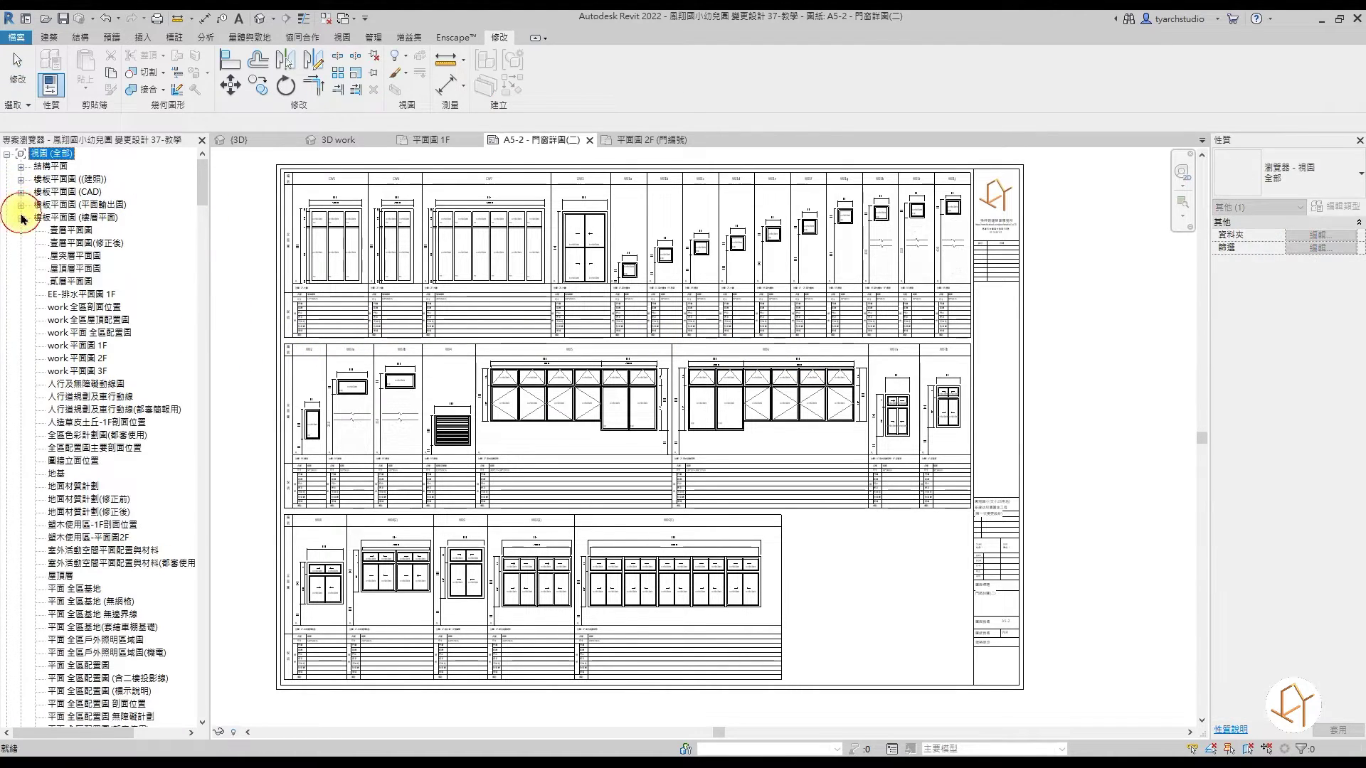
click(21, 217)
click(21, 230)
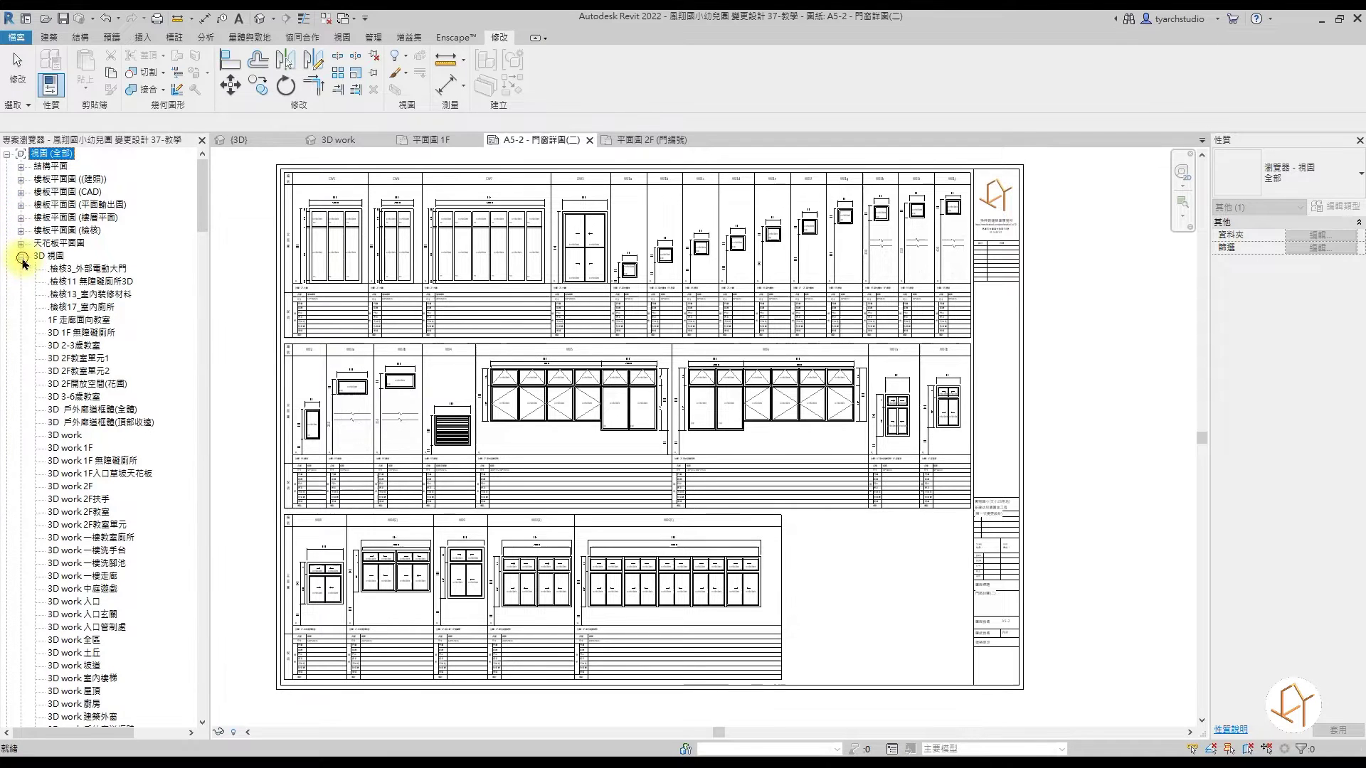
click(21, 257)
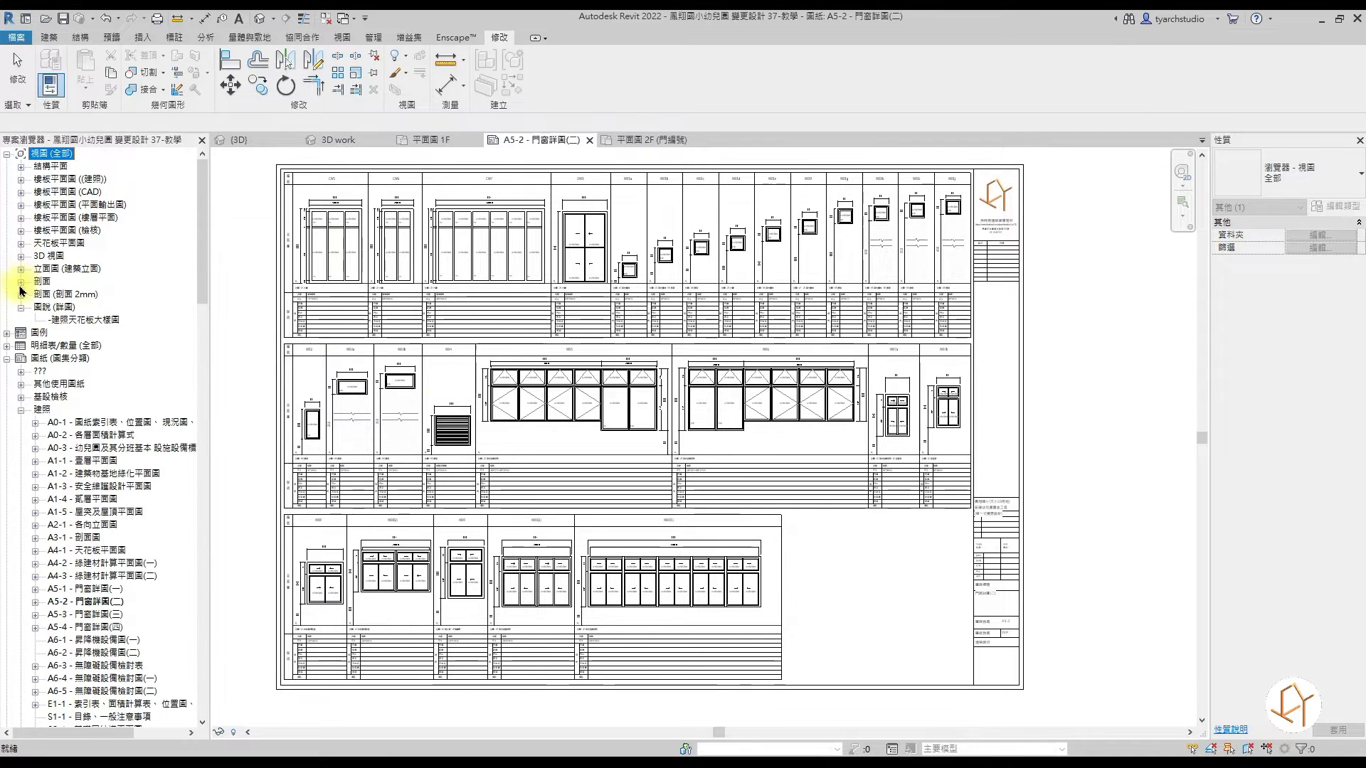
click(6, 333)
Step: Scroll down to the 門窗表 legends and open 門窗表-窗戶表(1)
scroll(122, 482, down, 7)
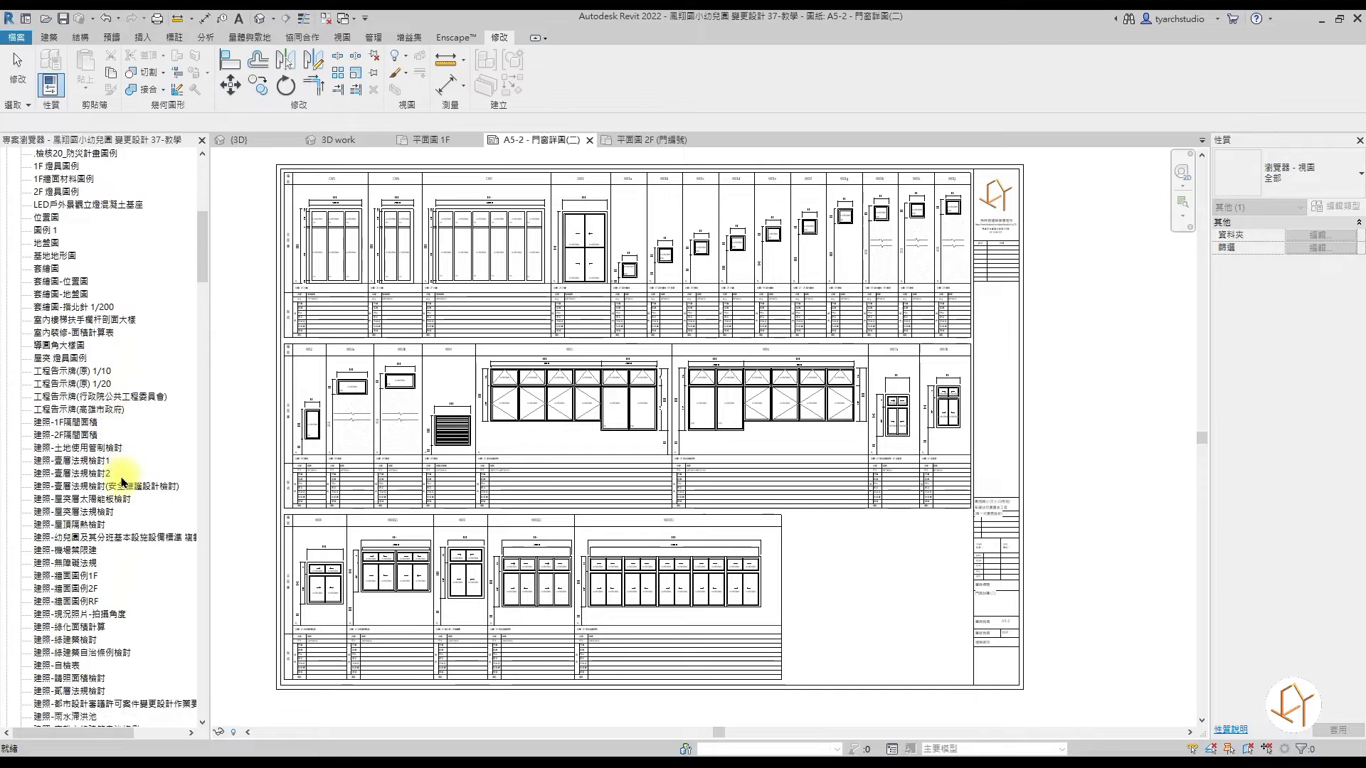
scroll(123, 483, down, 7)
scroll(123, 482, down, 7)
scroll(122, 482, down, 5)
scroll(122, 483, down, 5)
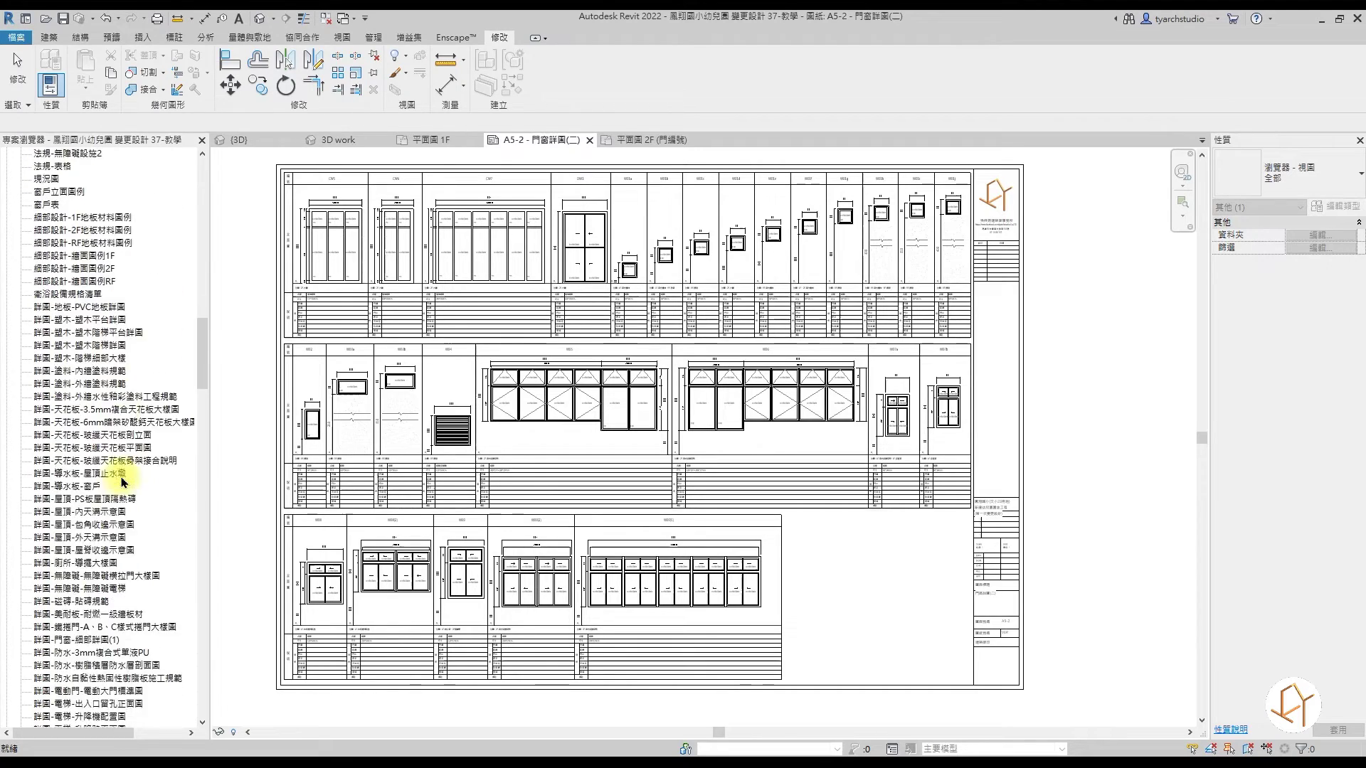
scroll(122, 483, down, 5)
scroll(123, 483, down, 5)
scroll(122, 482, down, 5)
scroll(123, 483, down, 5)
scroll(123, 482, down, 2)
double_click(71, 307)
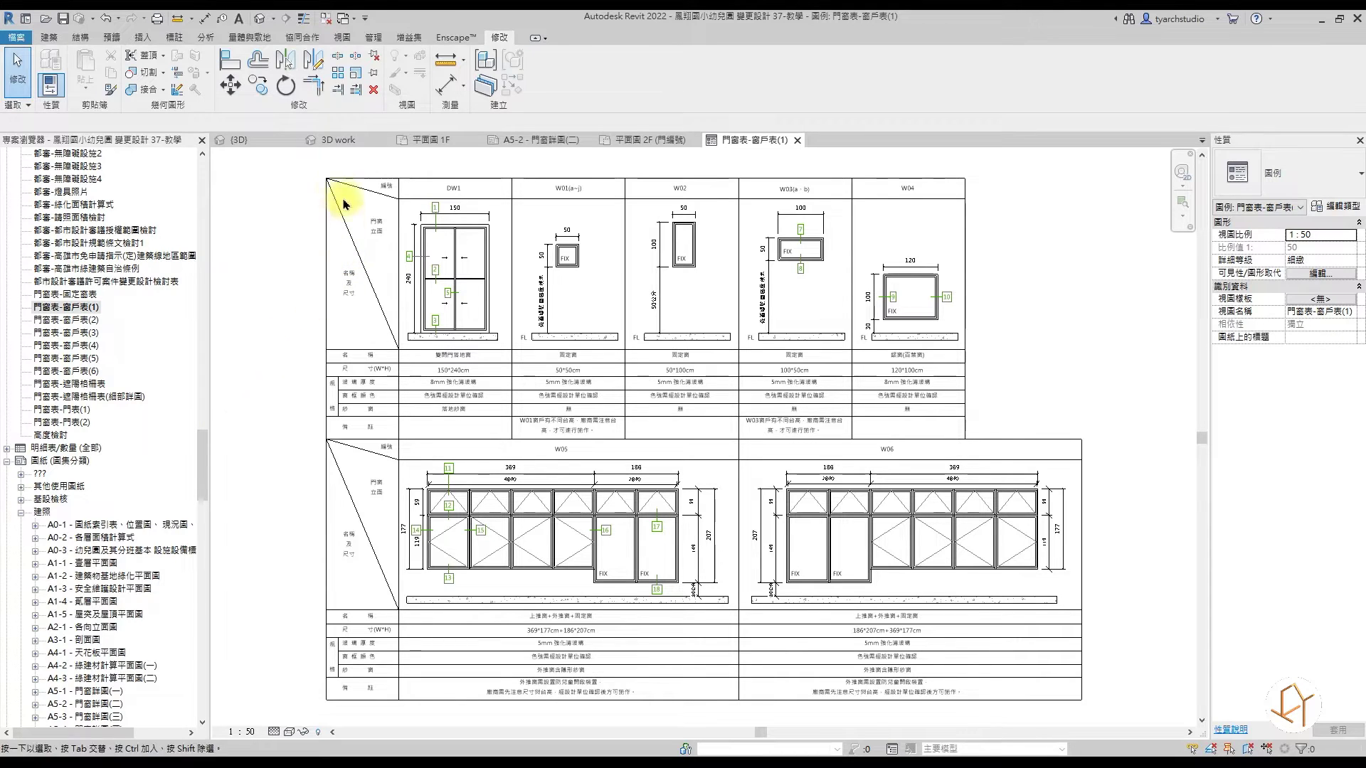
Step: Inspect the DW1 and W01–W05 legend components by selecting them, then clear the selection
click(456, 226)
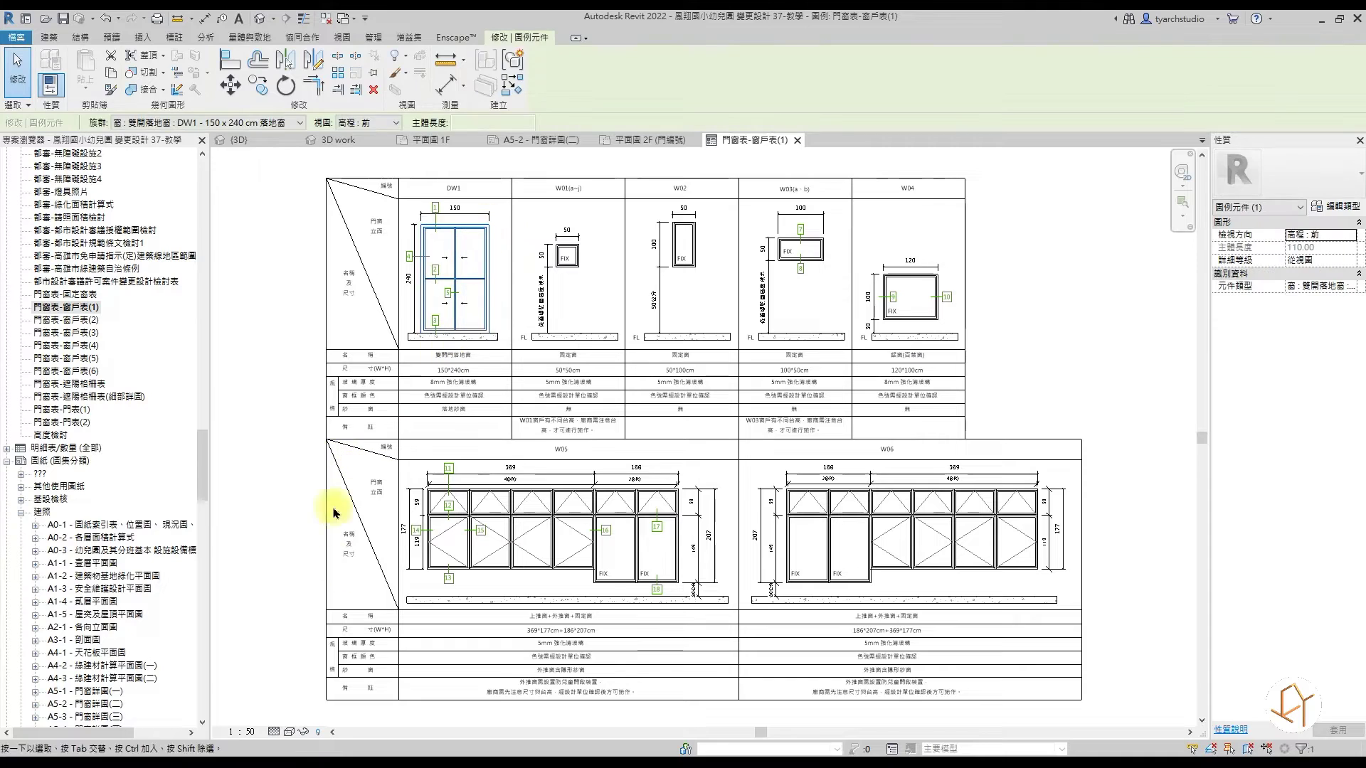
click(289, 732)
click(324, 666)
click(566, 257)
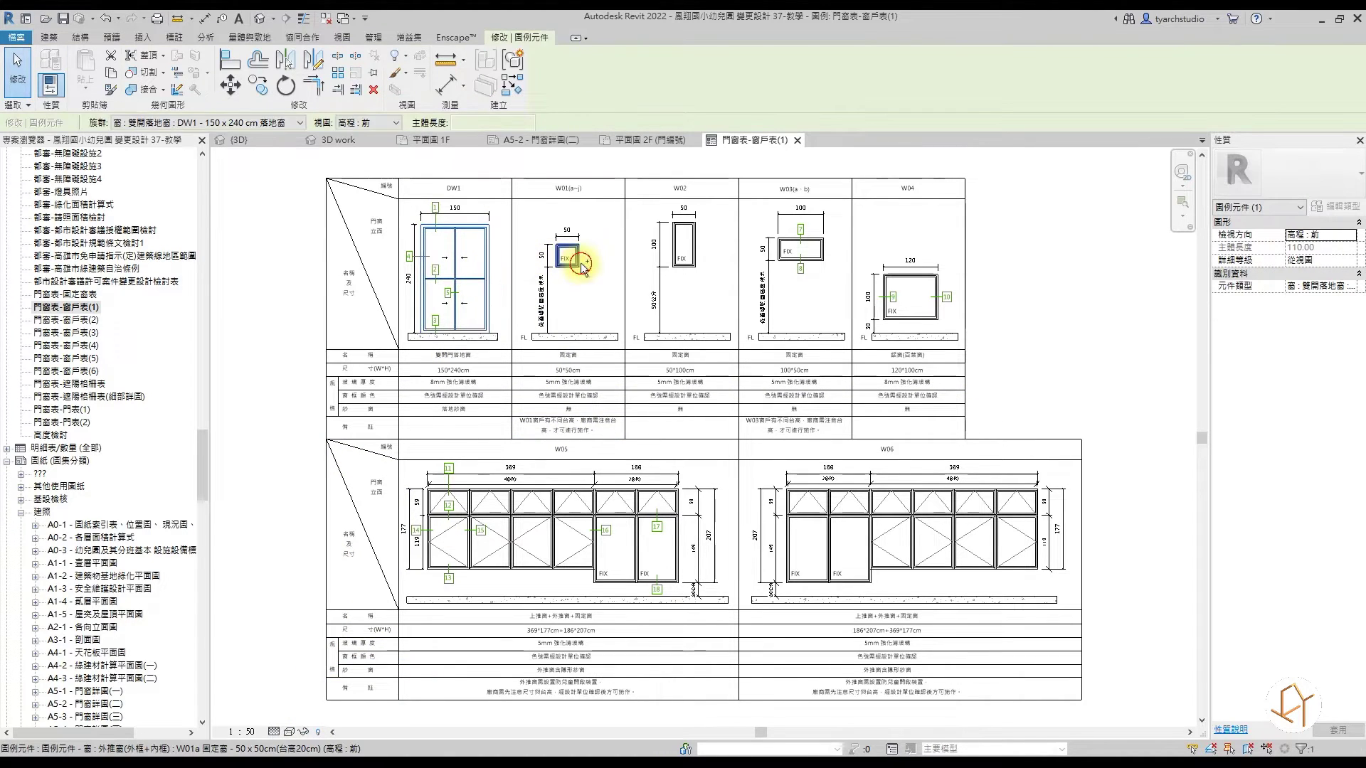
ctrl+click(674, 249)
ctrl+click(802, 265)
ctrl+click(909, 280)
ctrl+click(616, 502)
ctrl+click(659, 501)
key(Escape)
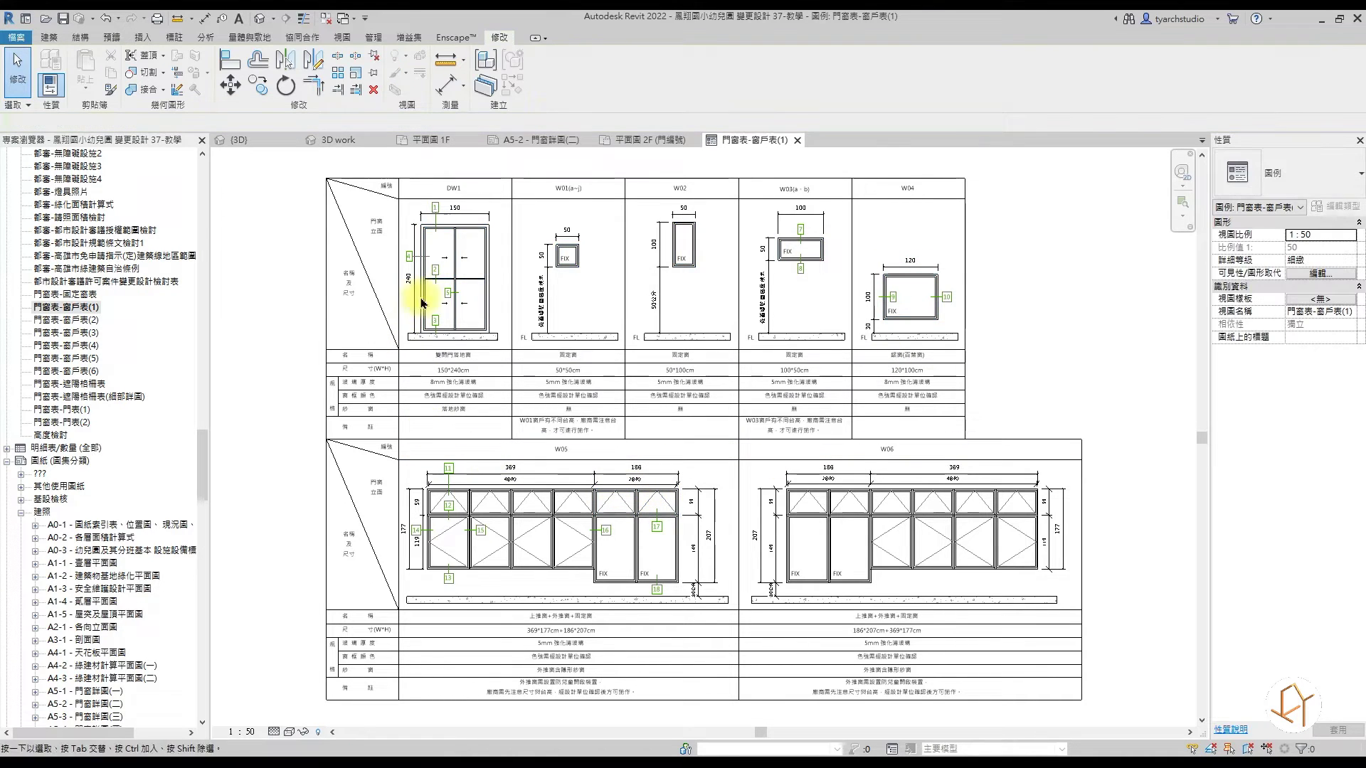
Step: Temporarily isolate the table's line category so only its grid lines show
click(379, 194)
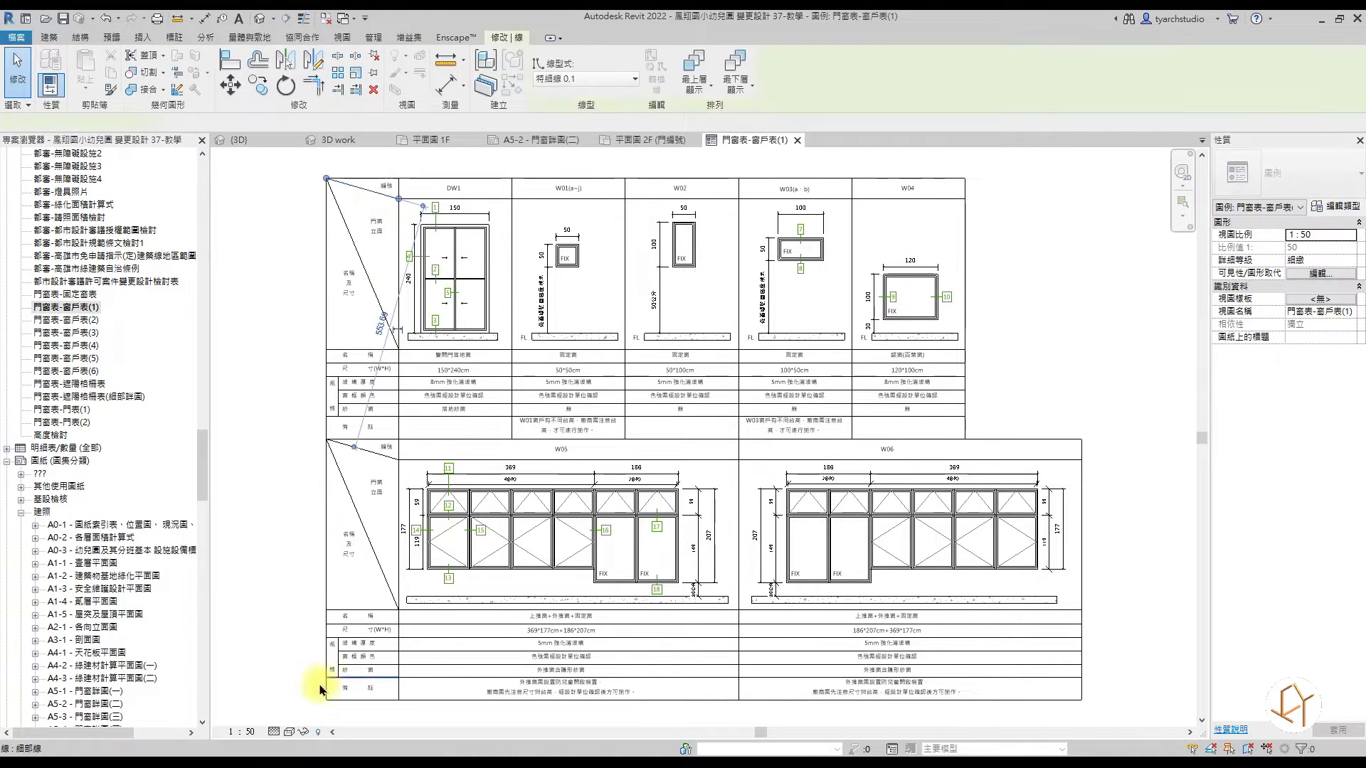
click(304, 732)
click(339, 655)
click(290, 314)
scroll(634, 417, down, 3)
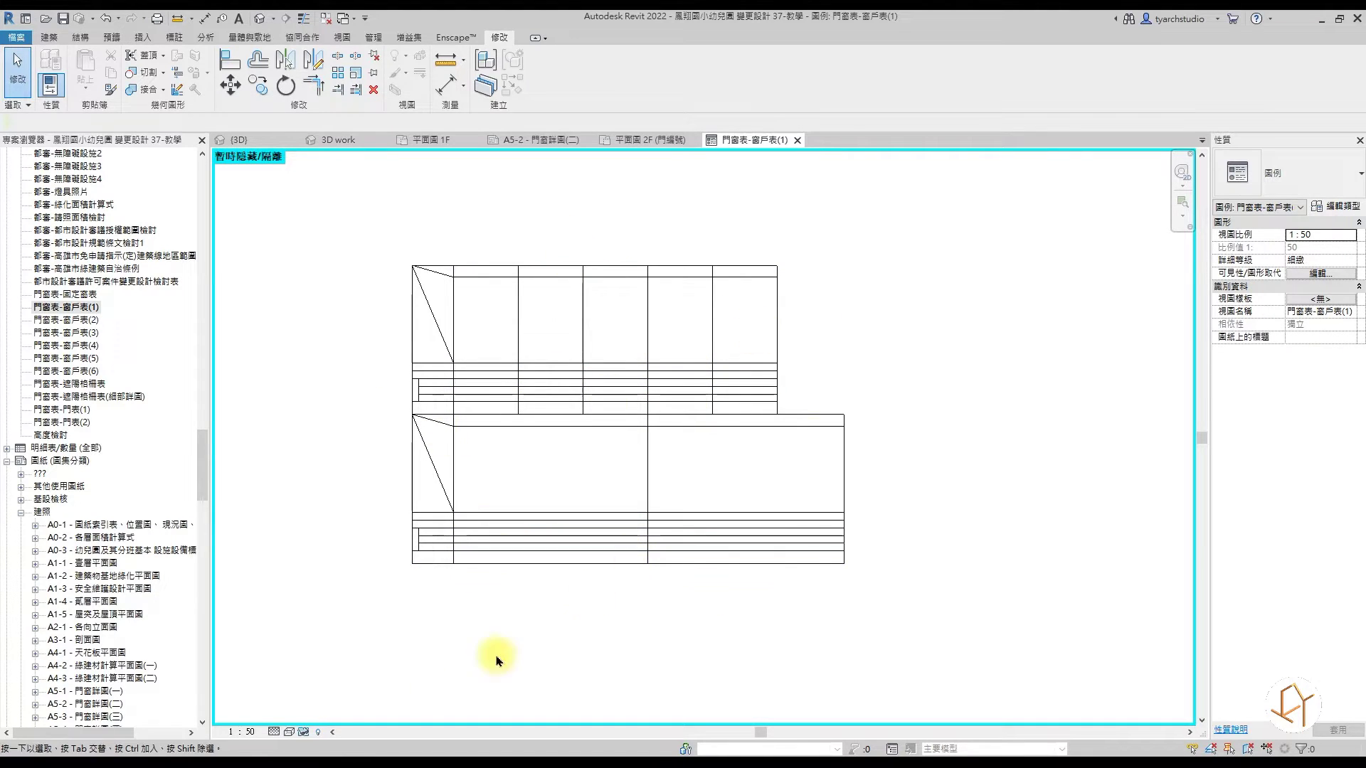
Step: Reset the temporary hiding, then isolate the text notes category using the 名稱 label
click(303, 732)
click(342, 713)
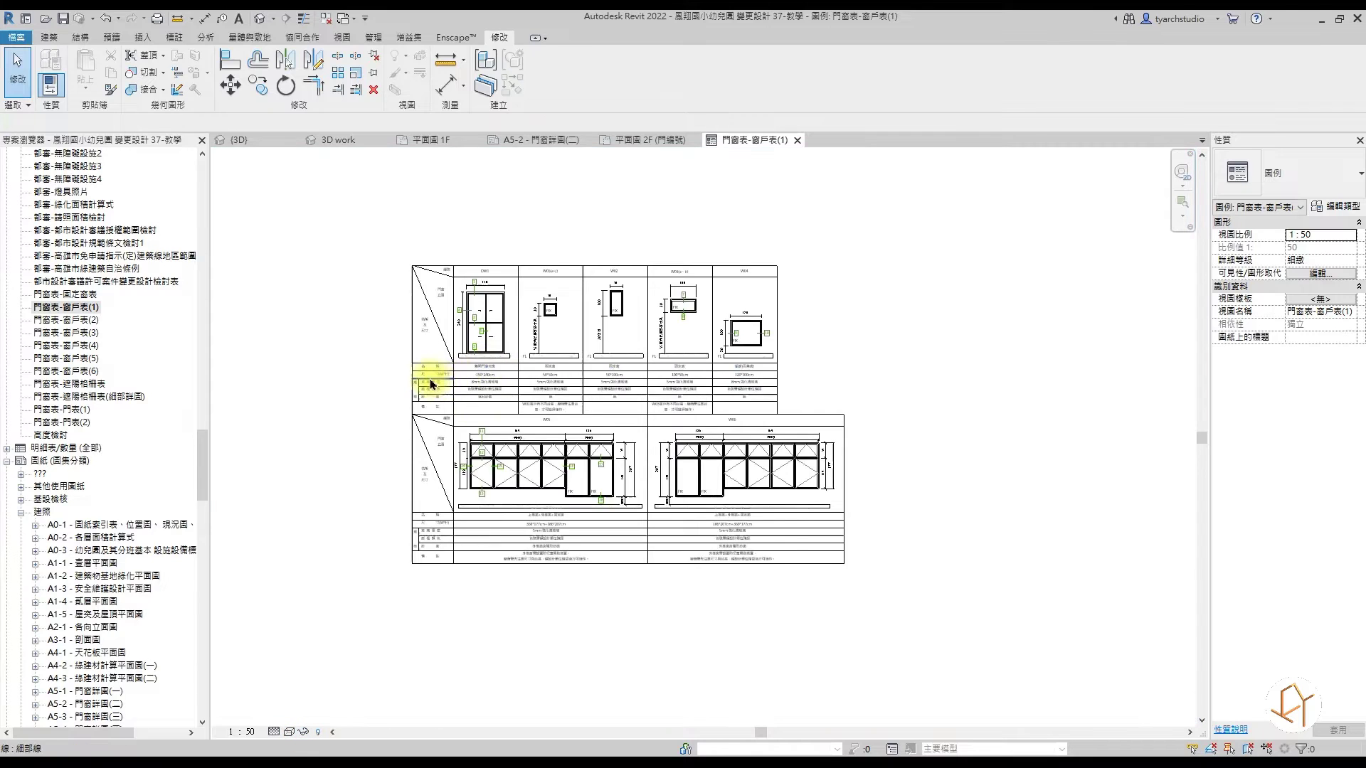
scroll(436, 384, up, 3)
click(441, 354)
click(318, 733)
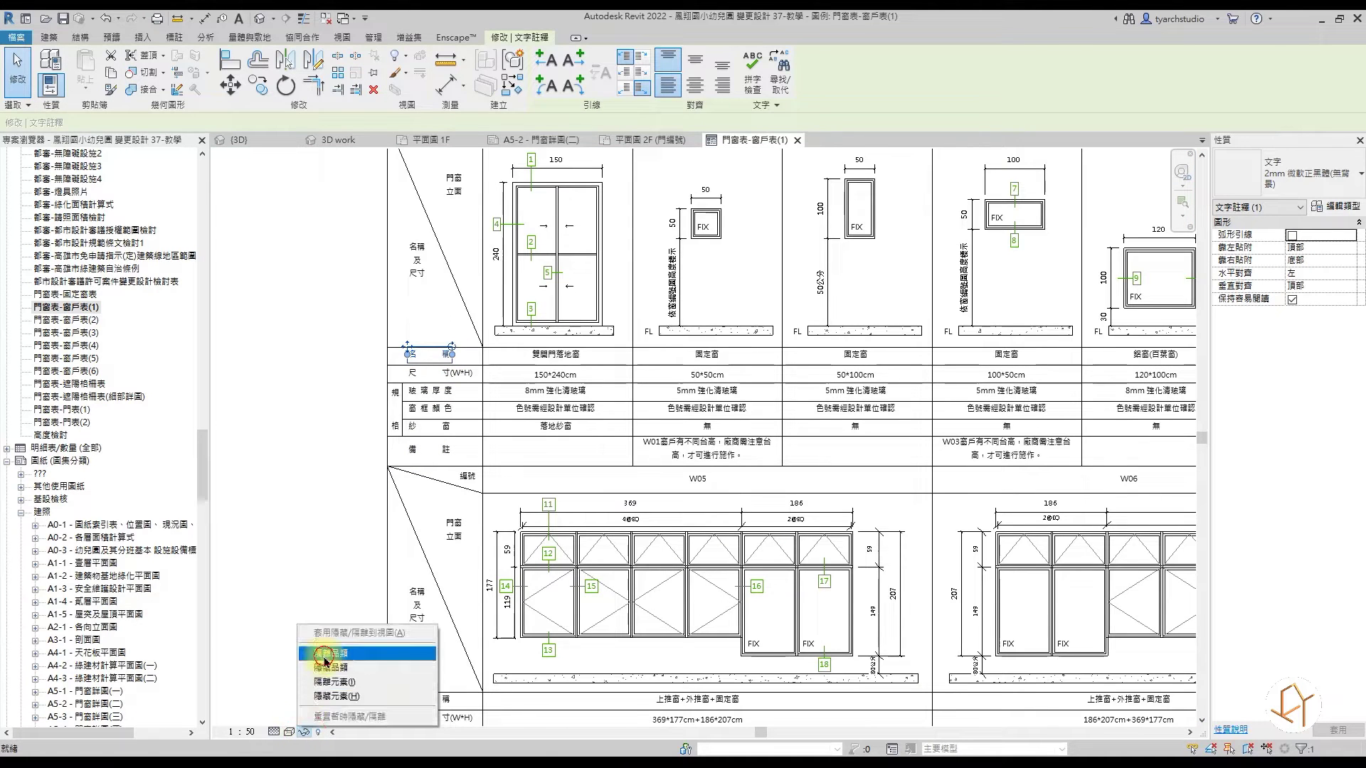
click(342, 633)
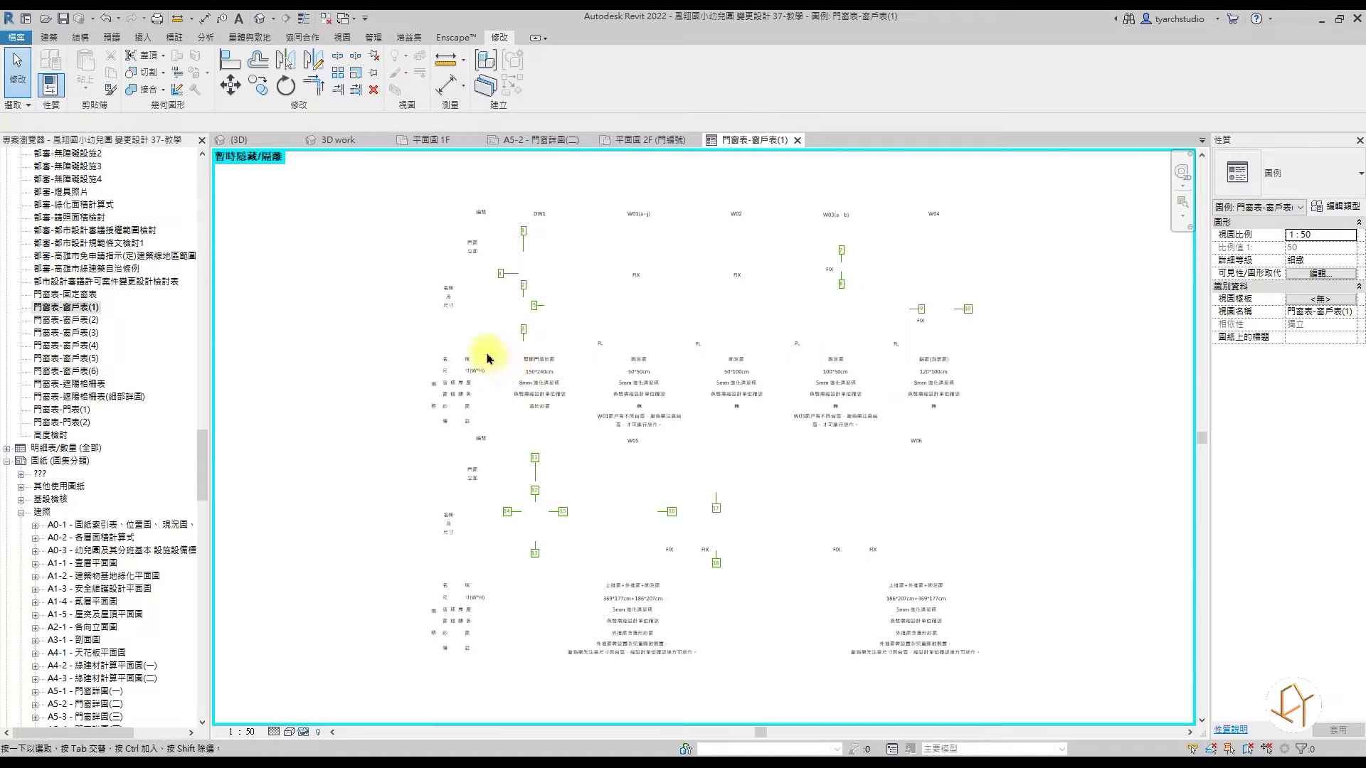
scroll(498, 356, up, 2)
scroll(548, 345, up, 1)
Step: Box-select the column text notes and left-column row labels to inspect them, then clear the selection
drag(613, 320, 537, 459)
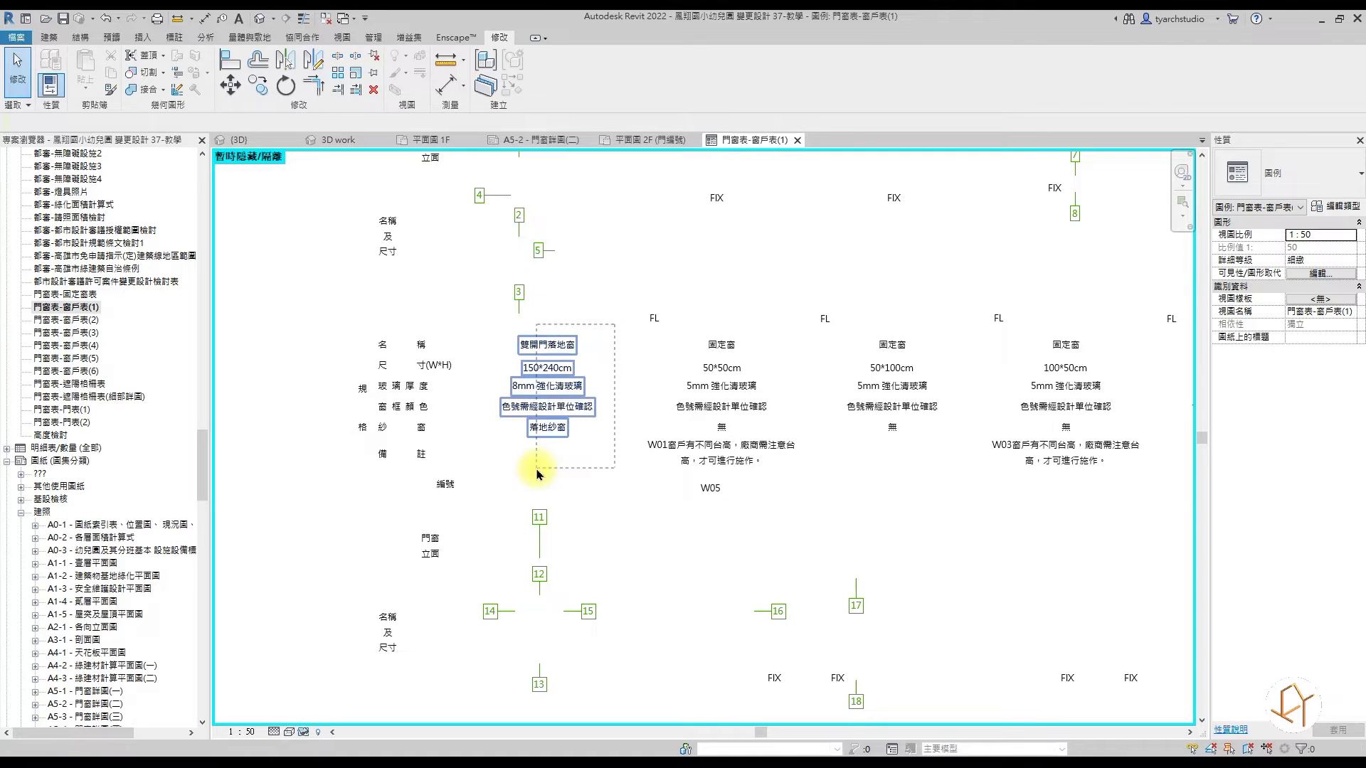
drag(782, 332, 708, 494)
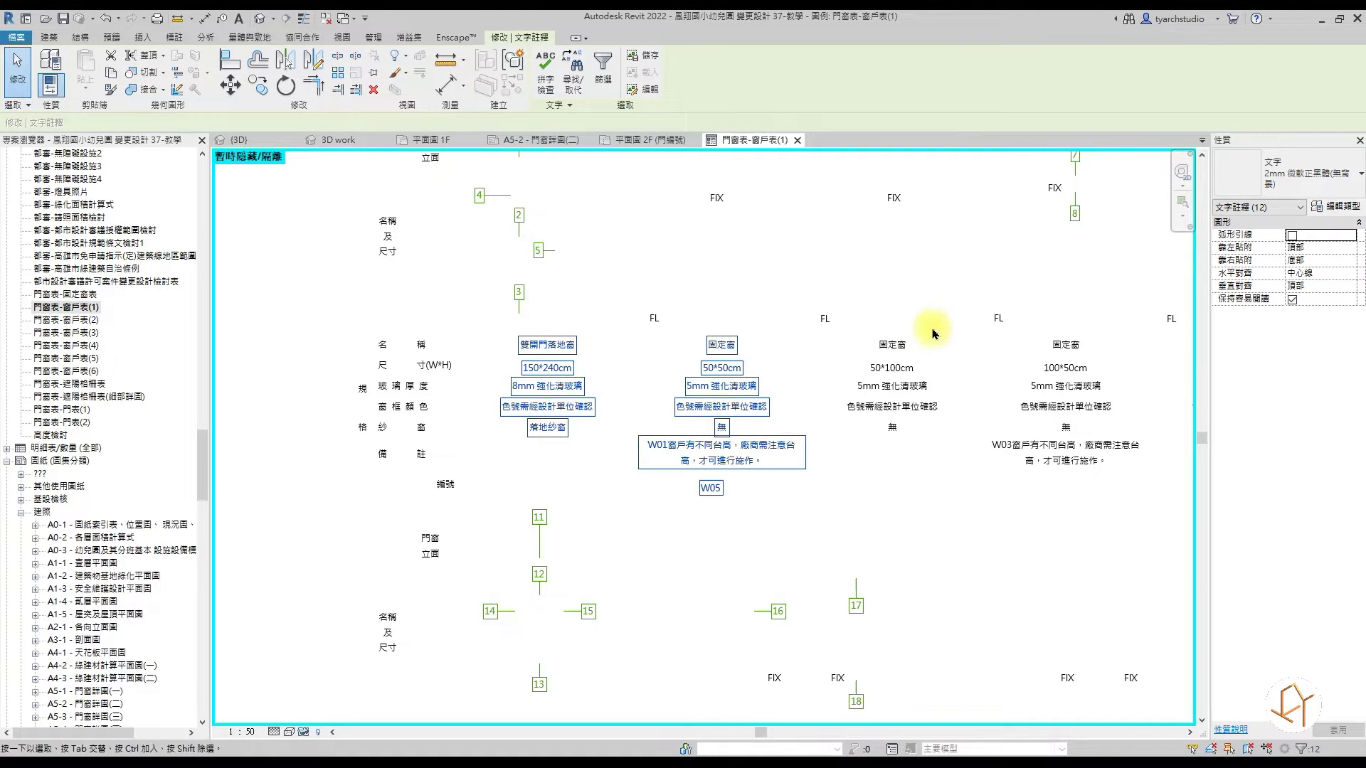
ctrl+drag(936, 328, 882, 466)
middle_drag(882, 466, 723, 564)
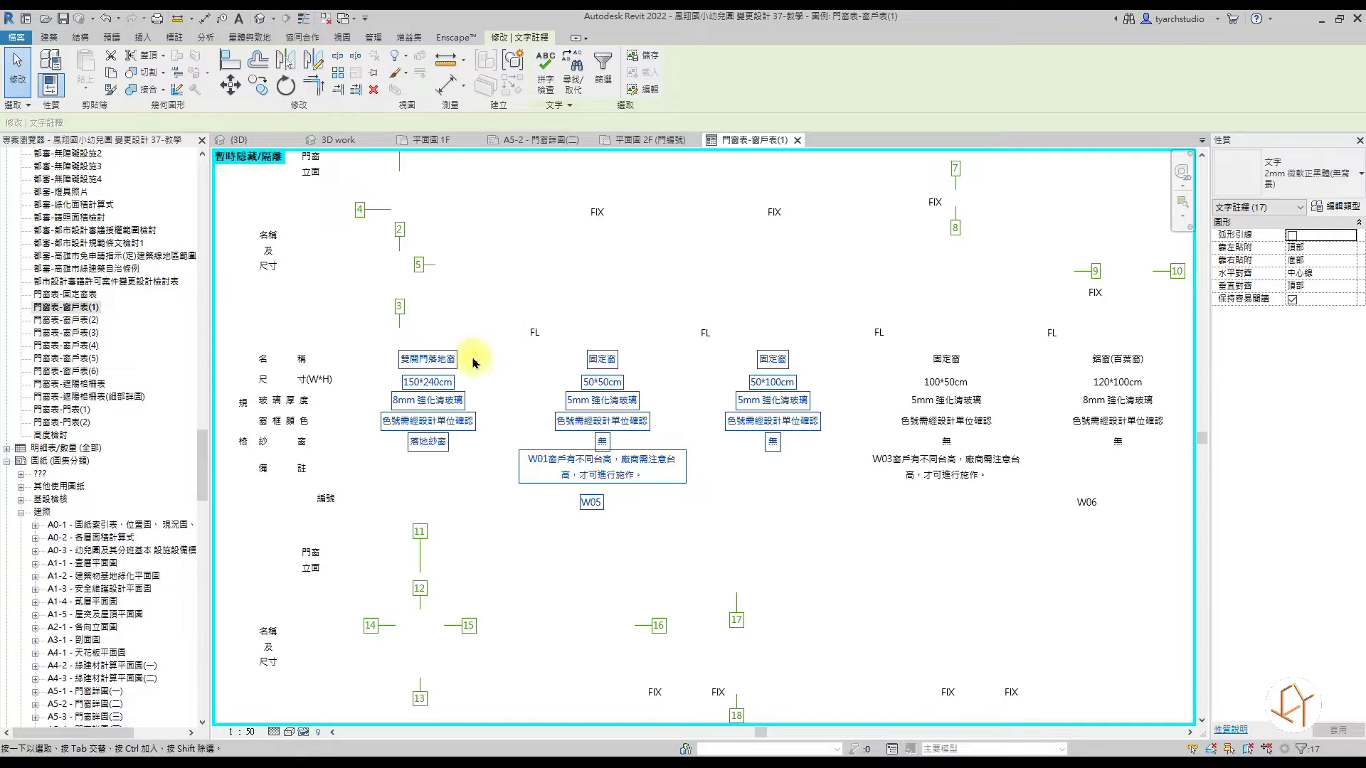
middle_drag(360, 387, 473, 368)
scroll(474, 367, down, 1)
drag(503, 320, 406, 452)
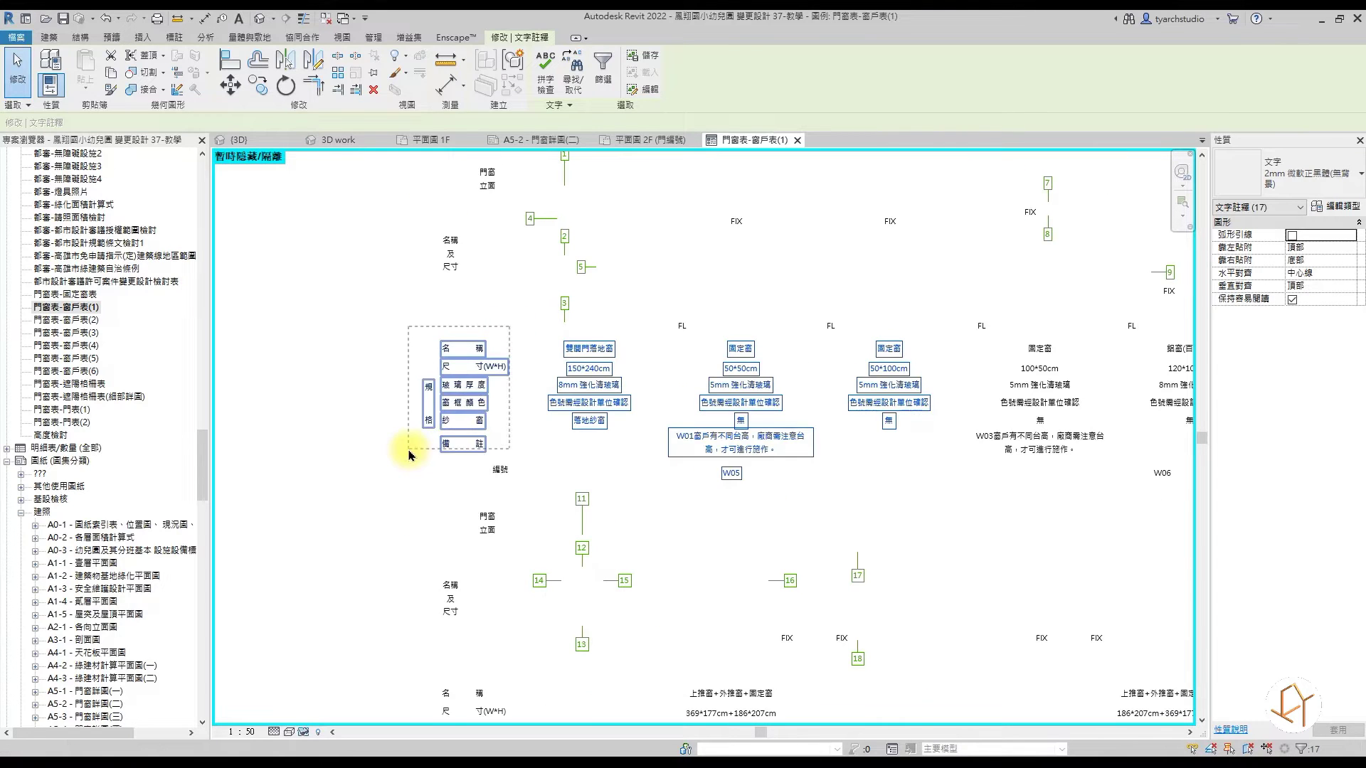
ctrl+click(463, 443)
click(303, 737)
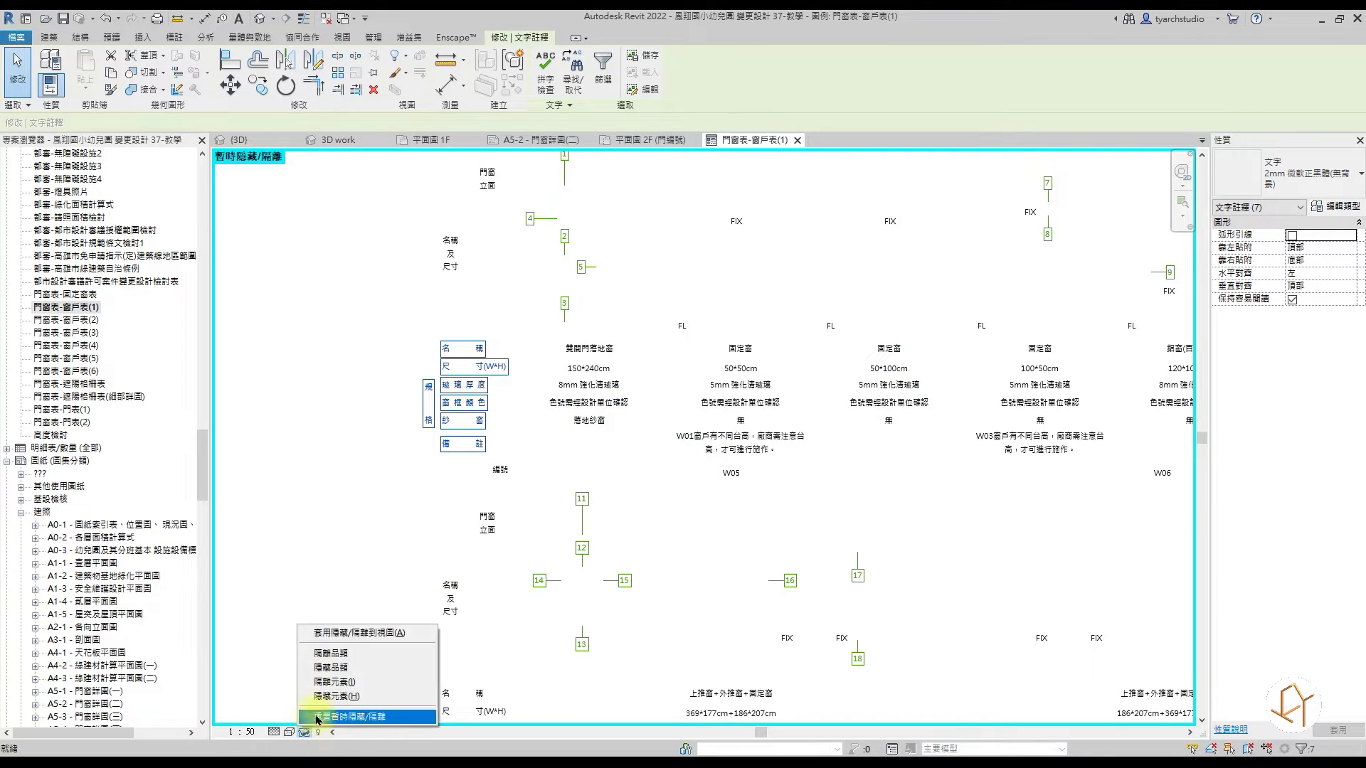
click(348, 504)
scroll(351, 502, down, 1)
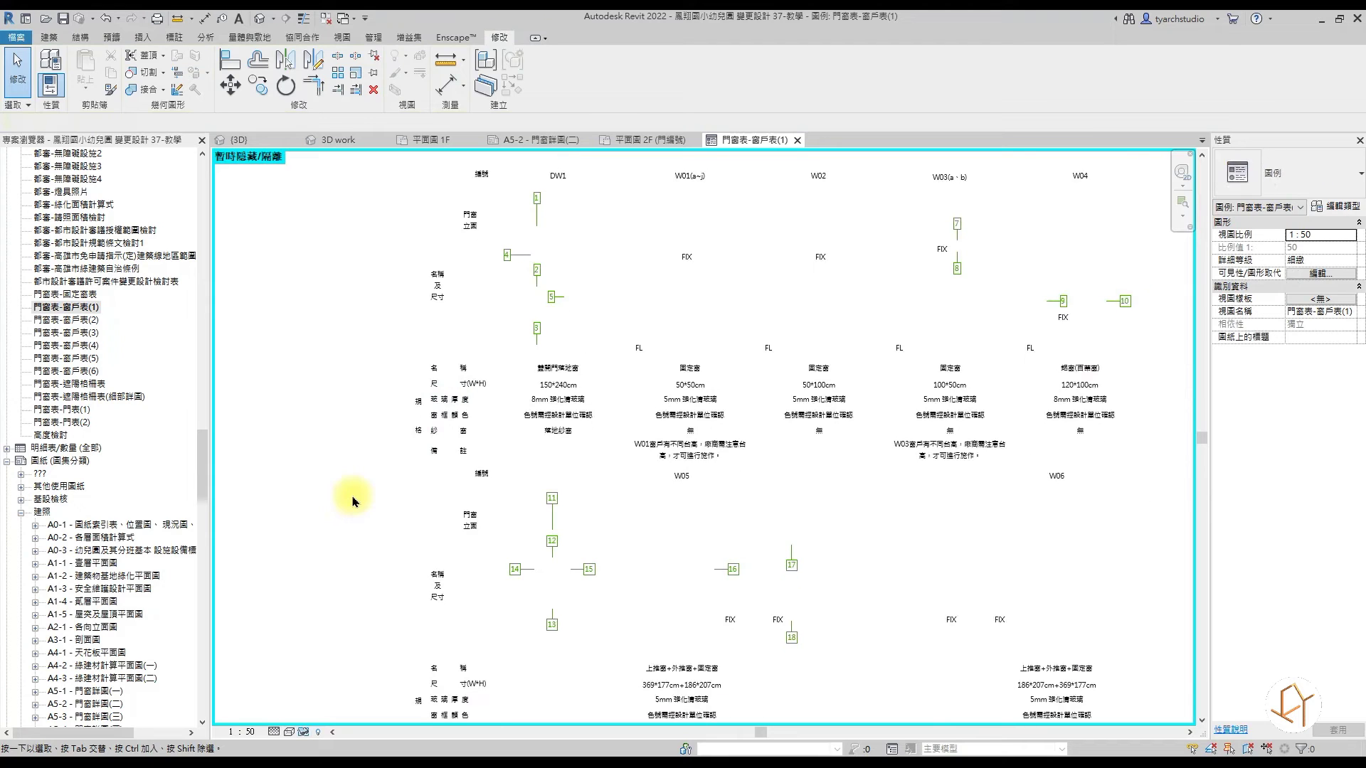
Step: Restore all hidden legend elements and collapse the Sheets group in the project tree
click(304, 733)
scroll(391, 393, down, 1)
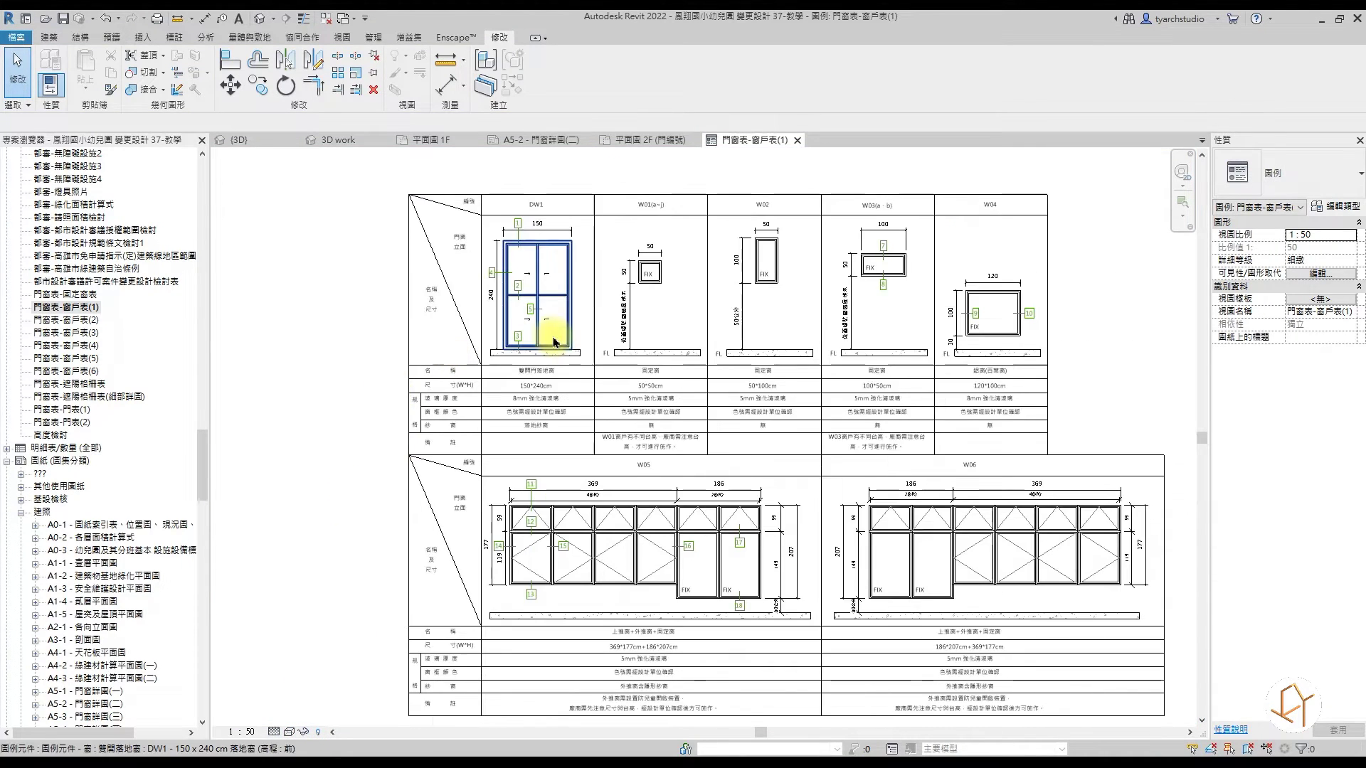
scroll(412, 366, down, 1)
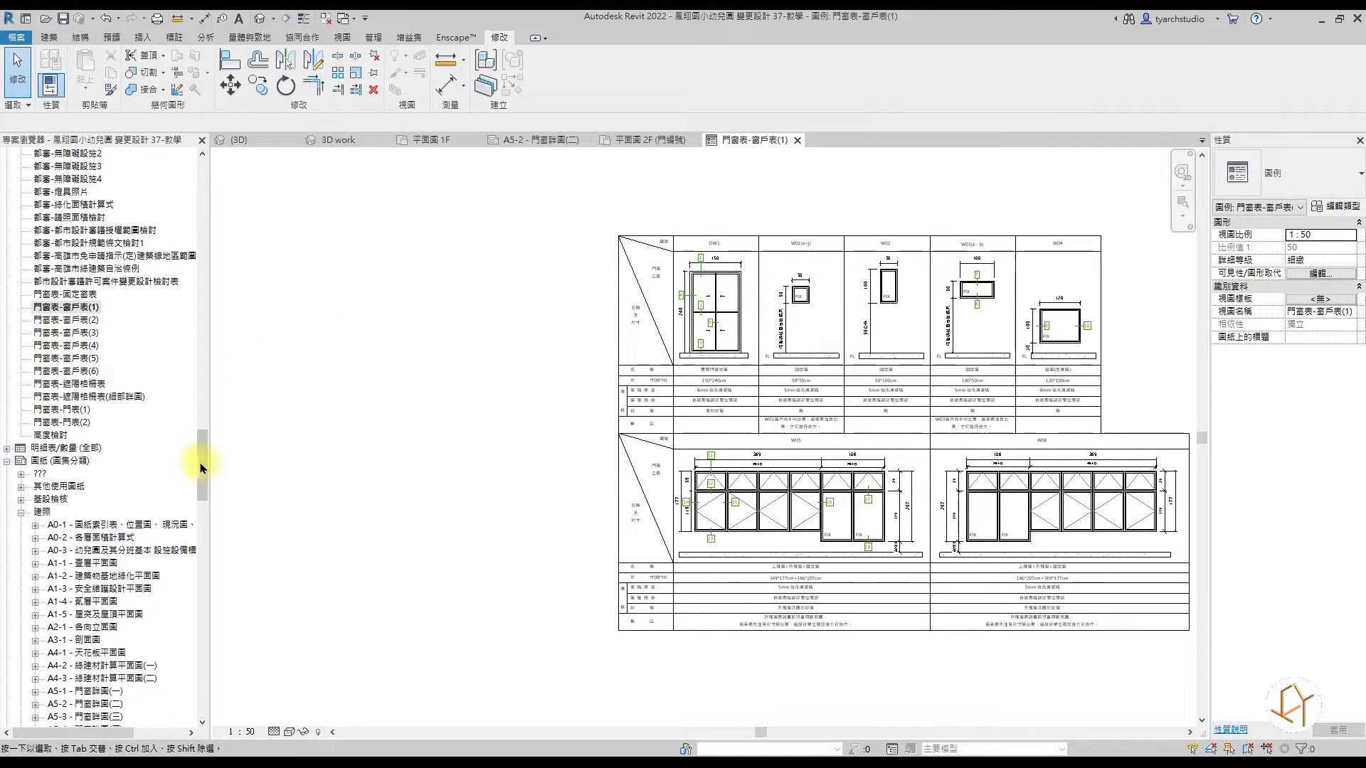
click(7, 462)
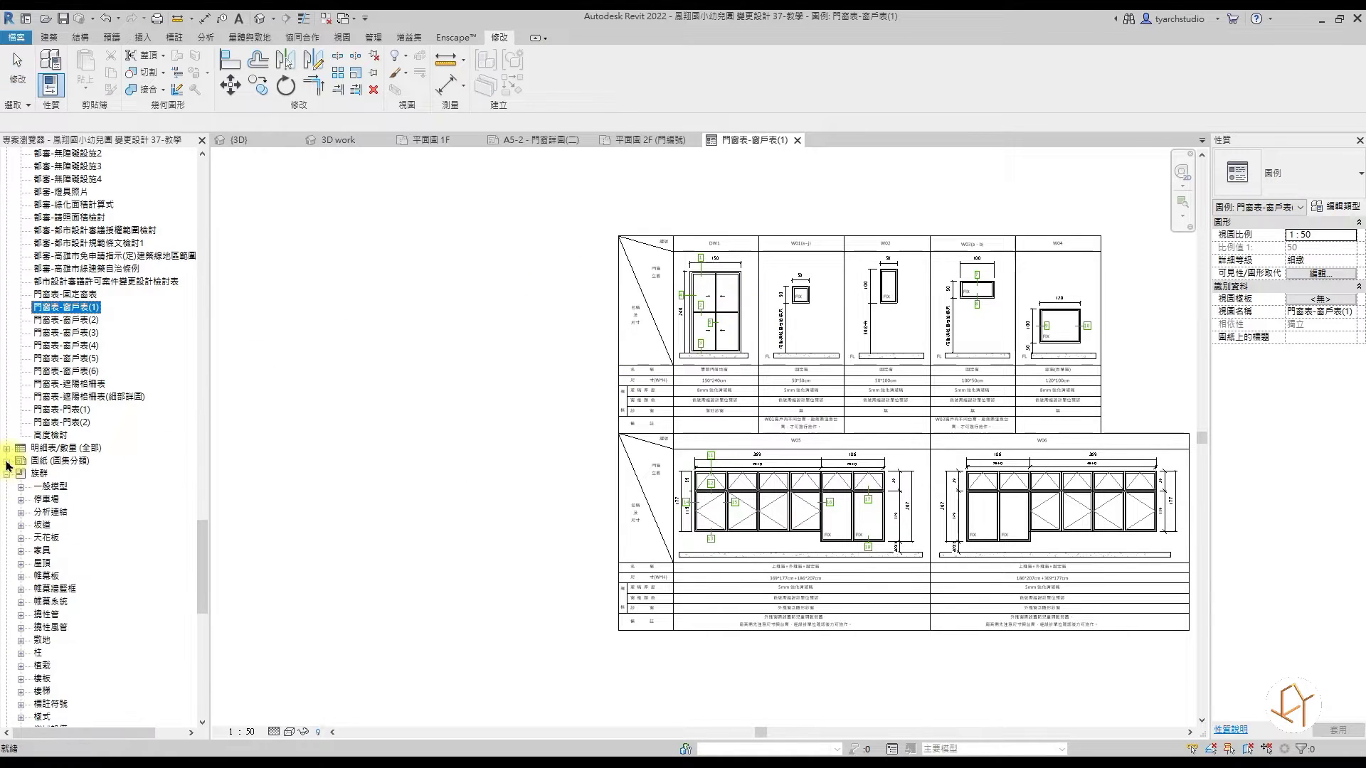
scroll(40, 535, down, 3)
scroll(40, 538, down, 3)
scroll(41, 543, down, 1)
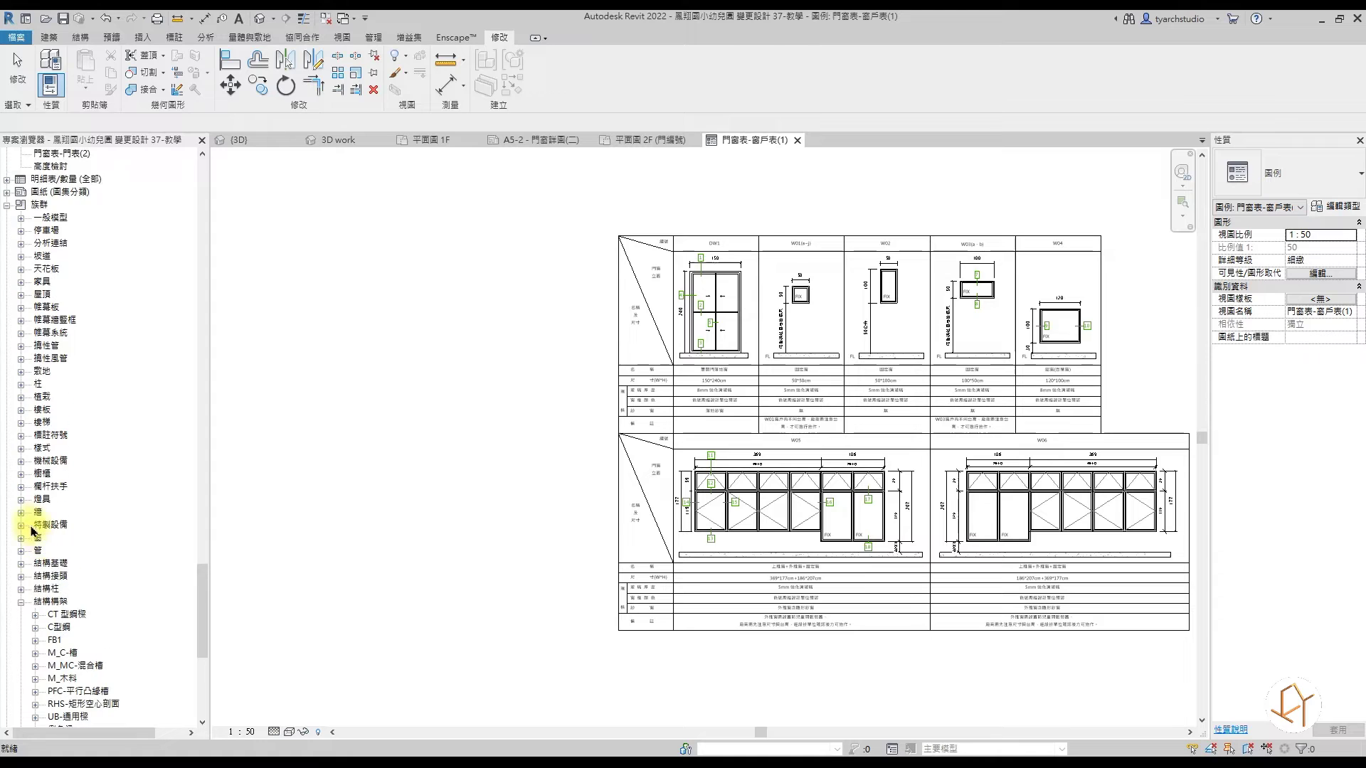
Step: Collapse structural framing and beam systems; expand structural columns, foundations and connections families
click(21, 602)
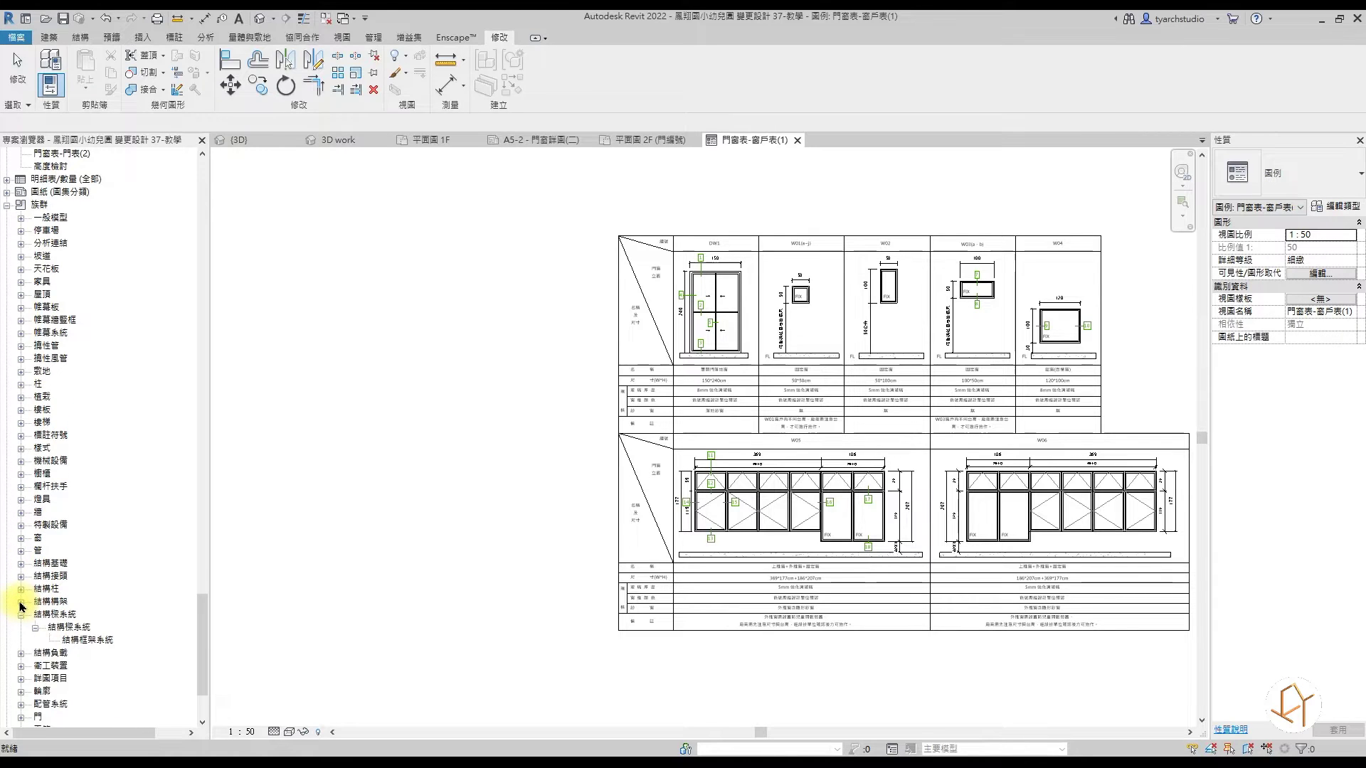
click(21, 615)
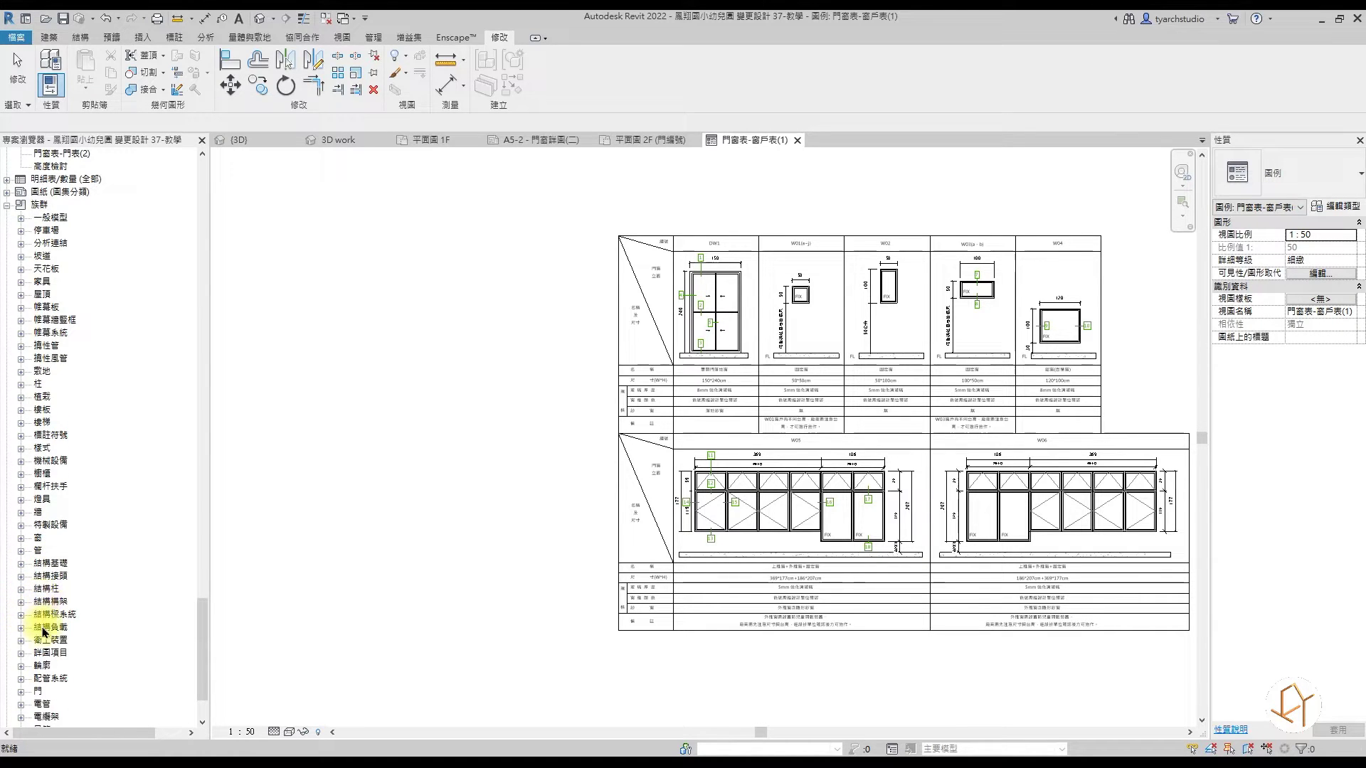
click(20, 590)
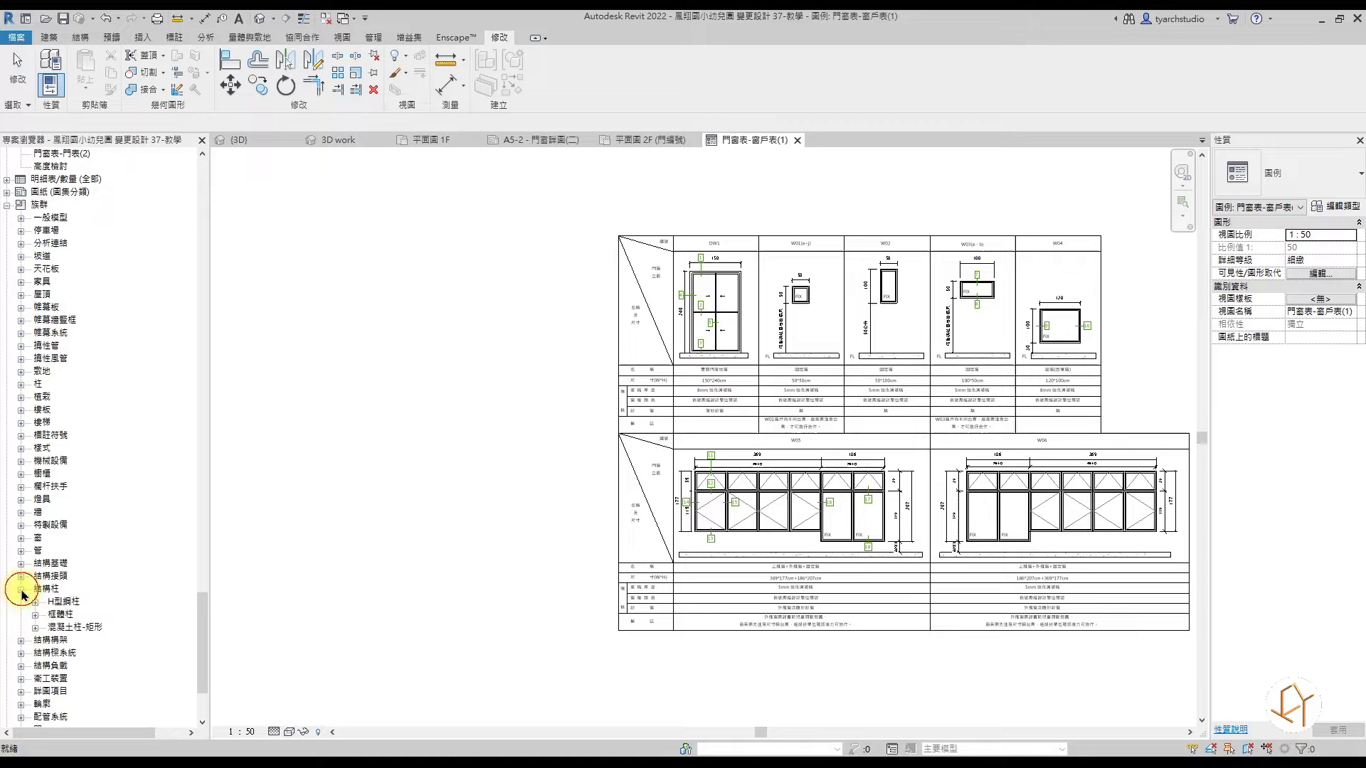
click(20, 564)
click(21, 602)
scroll(64, 602, down, 1)
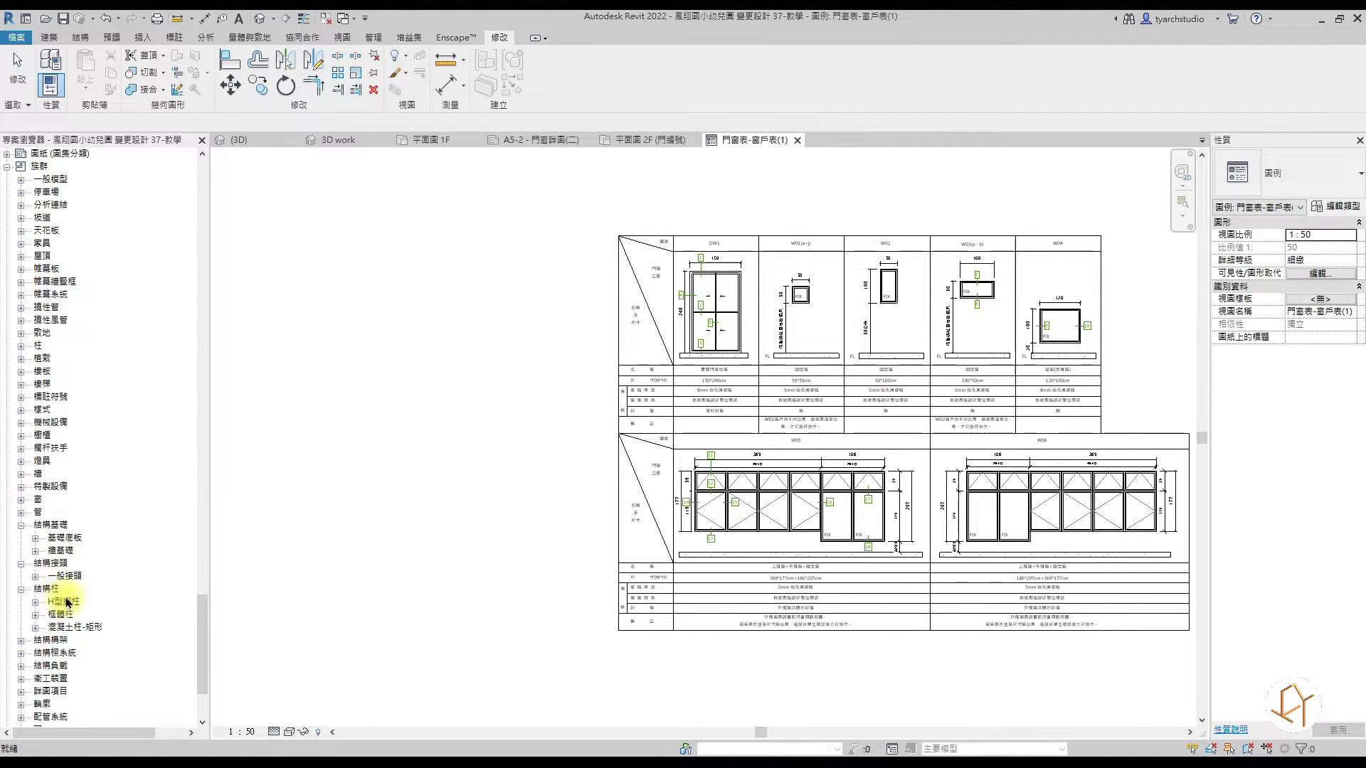
Step: Try placing the 一般接頭 connection in the legend and dismiss the cannot-create warning
click(35, 577)
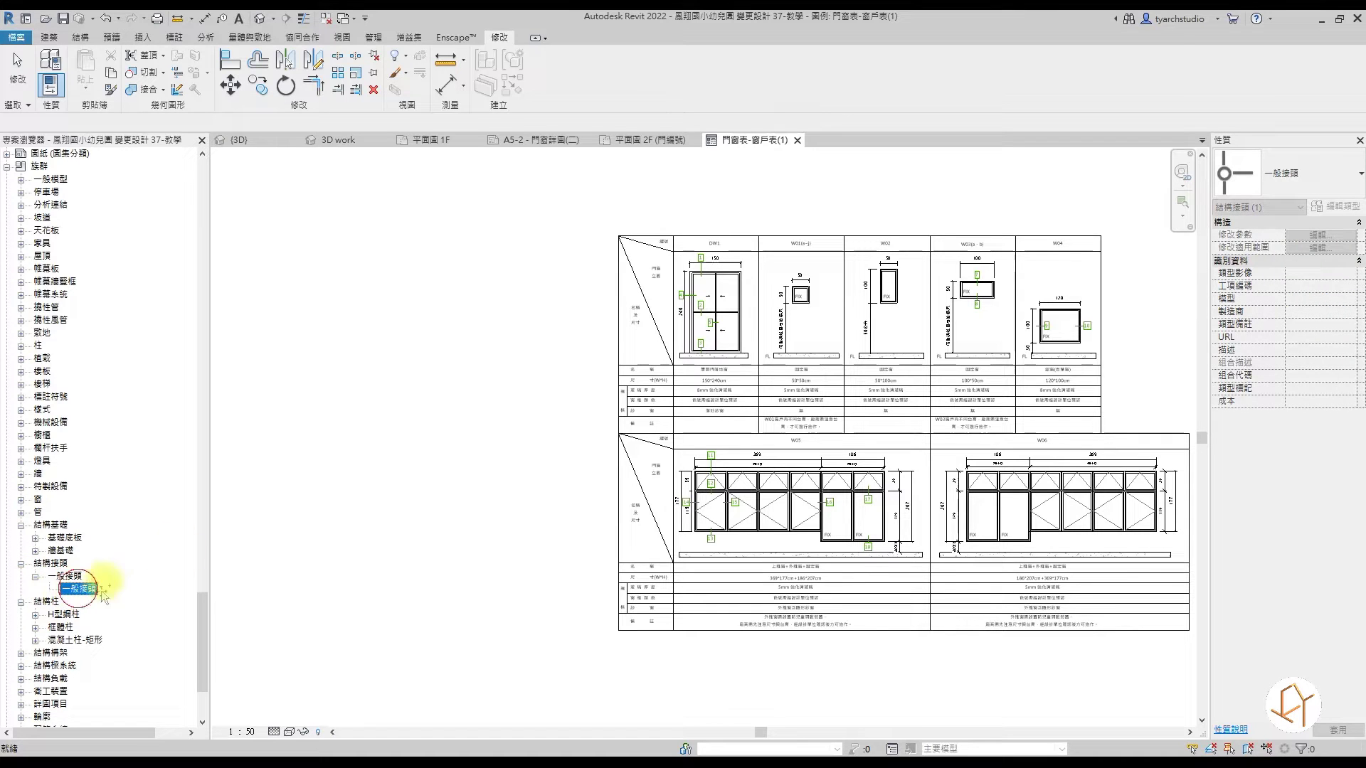
drag(79, 588, 359, 432)
key(Escape)
scroll(419, 432, up, 2)
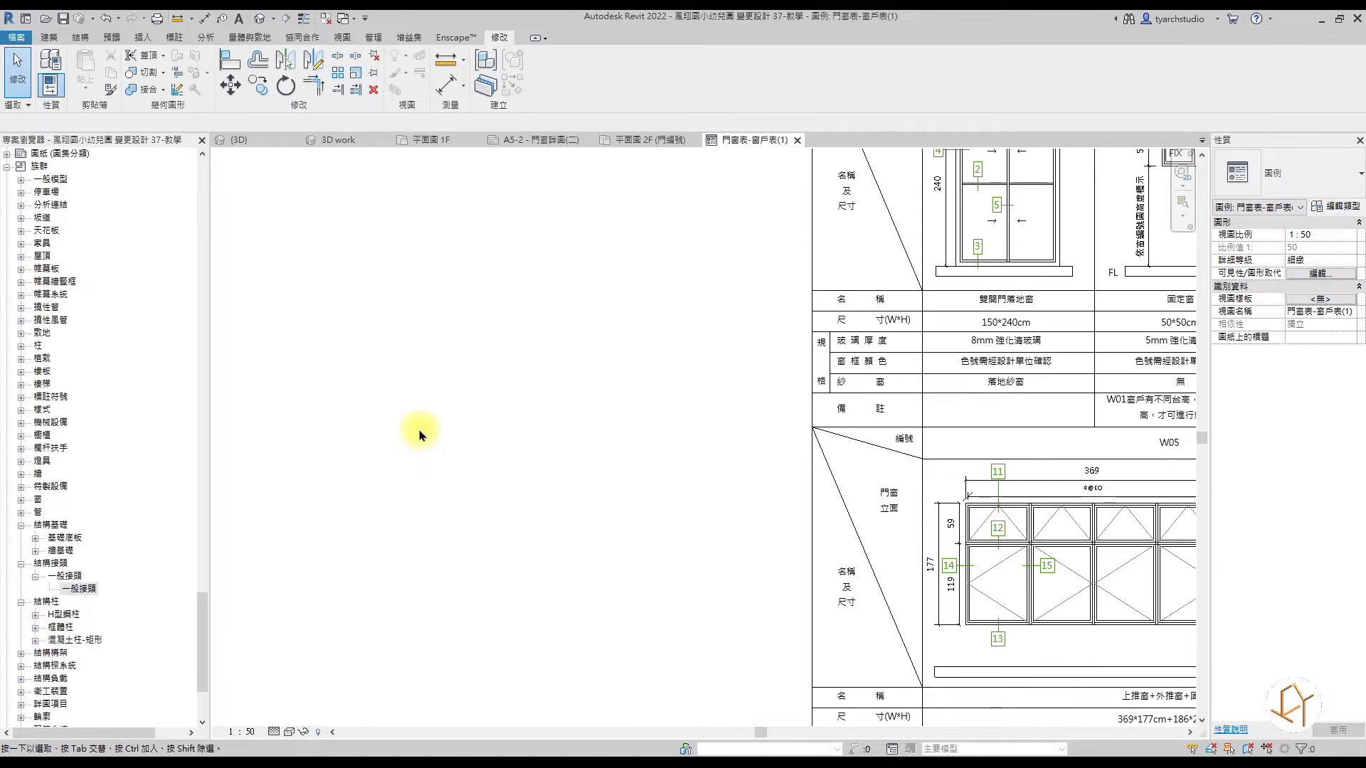
scroll(426, 431, down, 1)
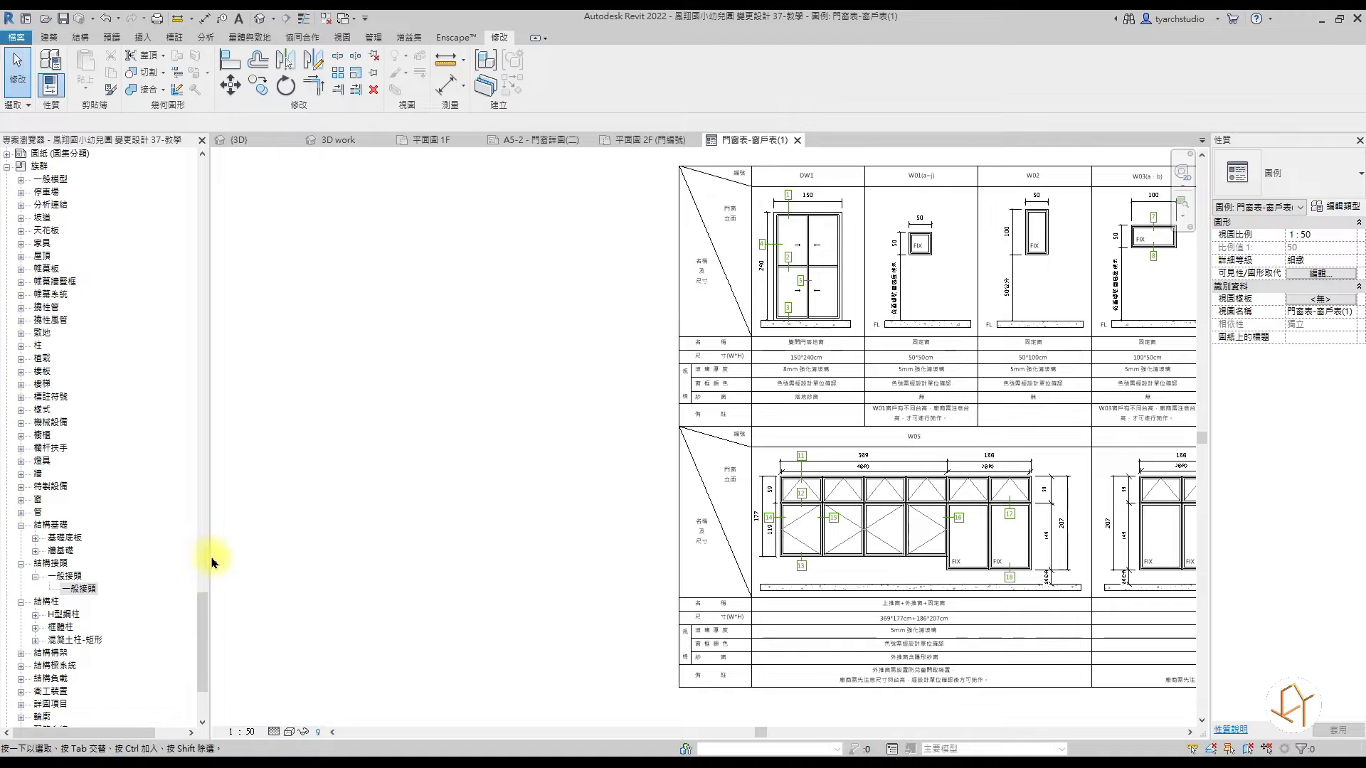
click(37, 582)
click(34, 576)
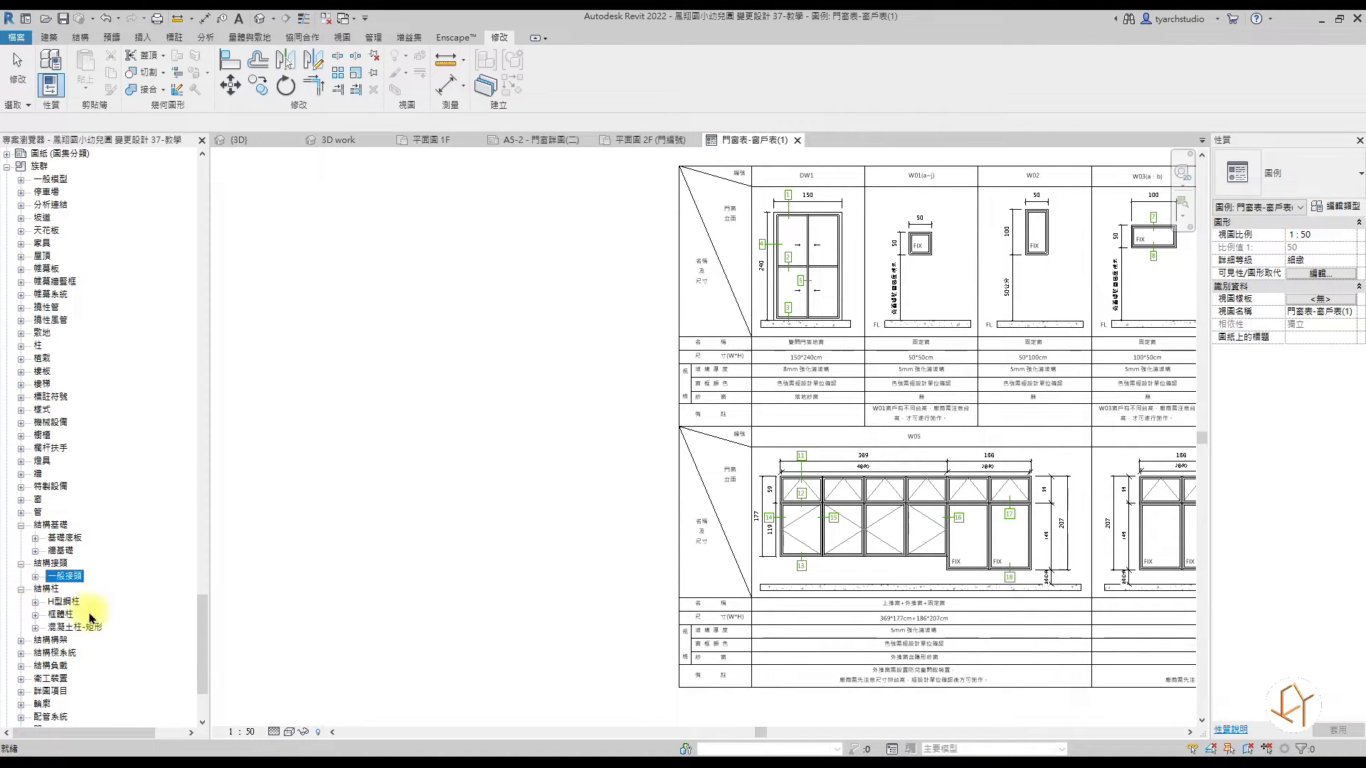
click(34, 602)
click(91, 616)
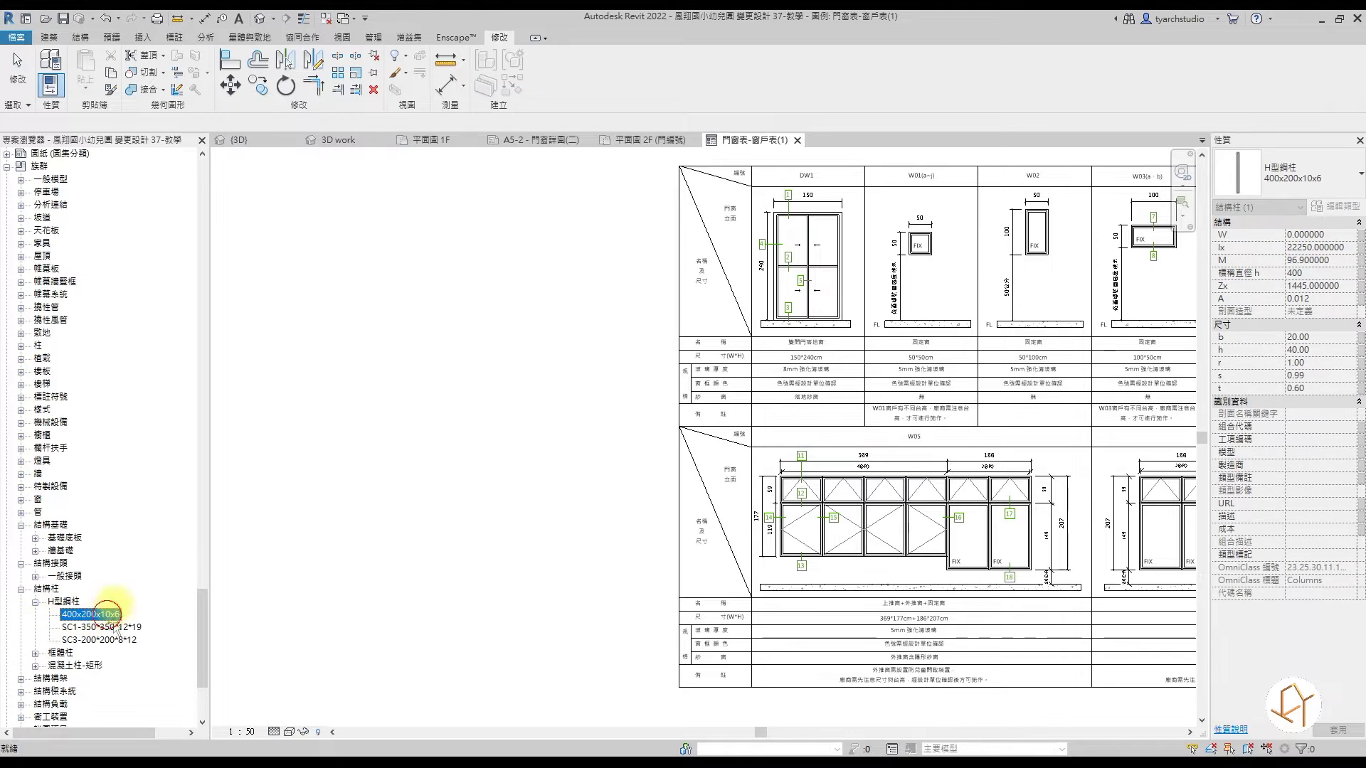
click(425, 402)
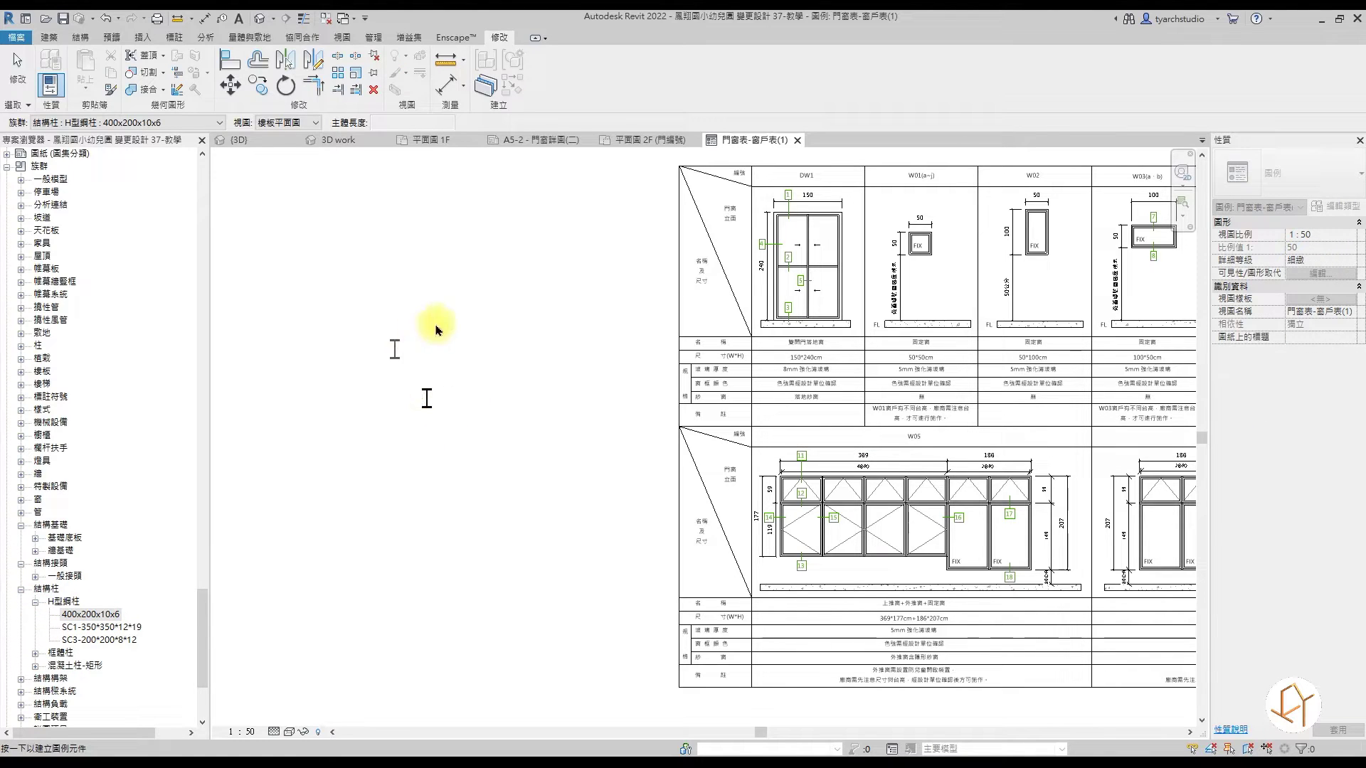
click(17, 70)
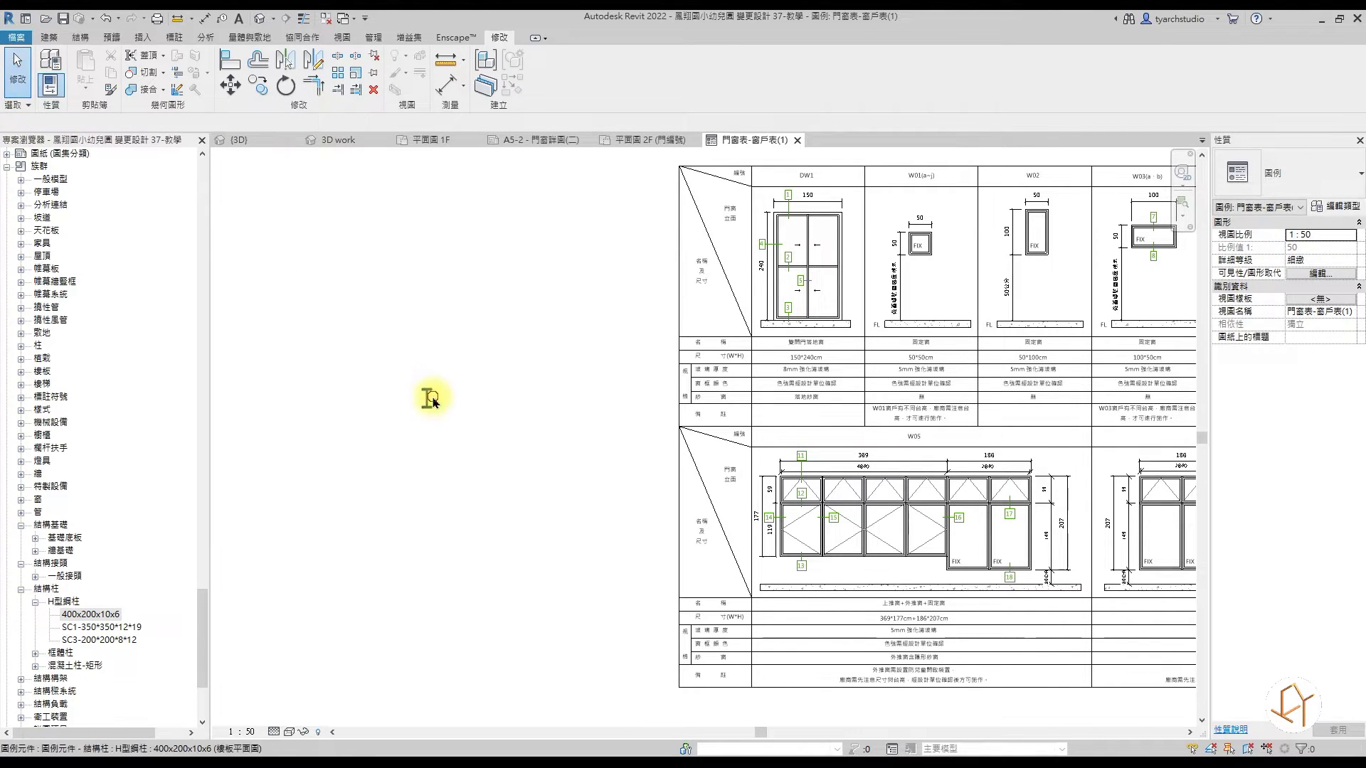
click(425, 396)
ctrl+drag(426, 348, 427, 348)
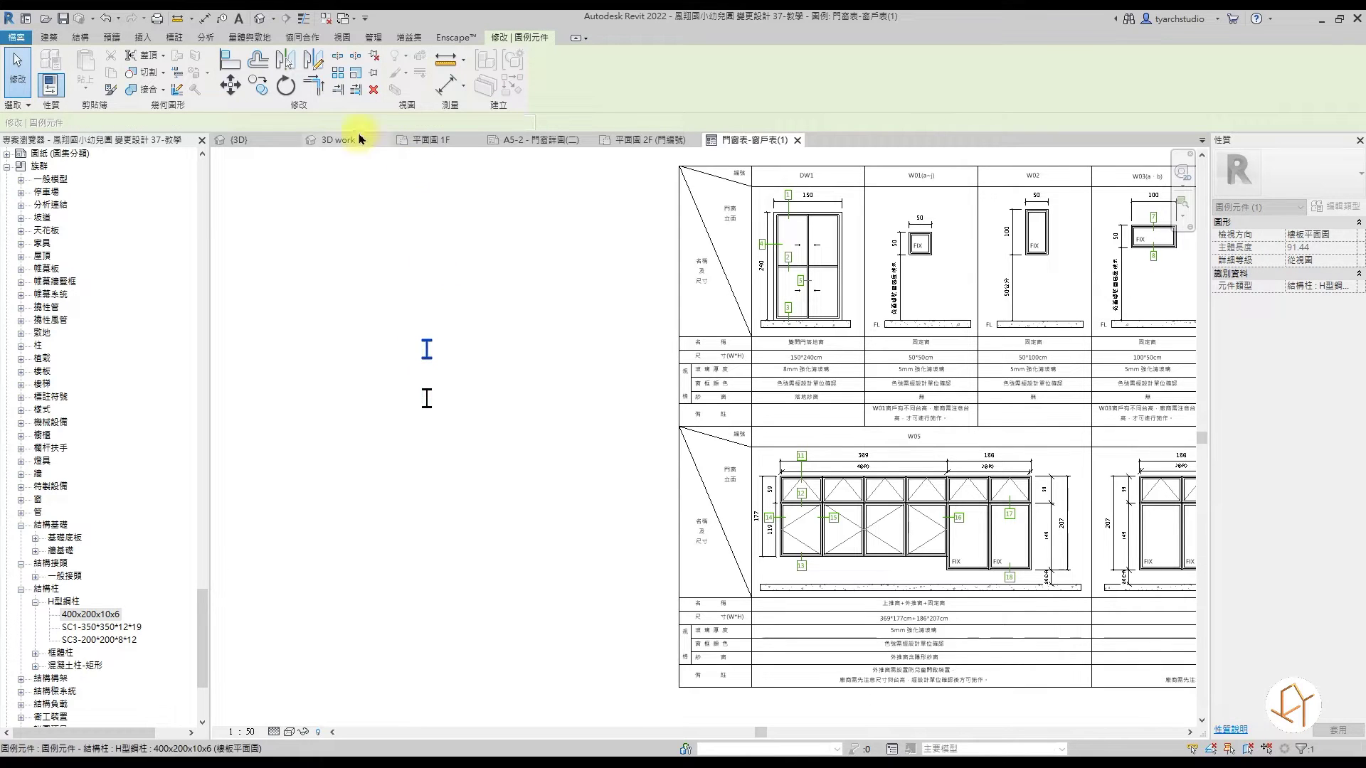
click(391, 123)
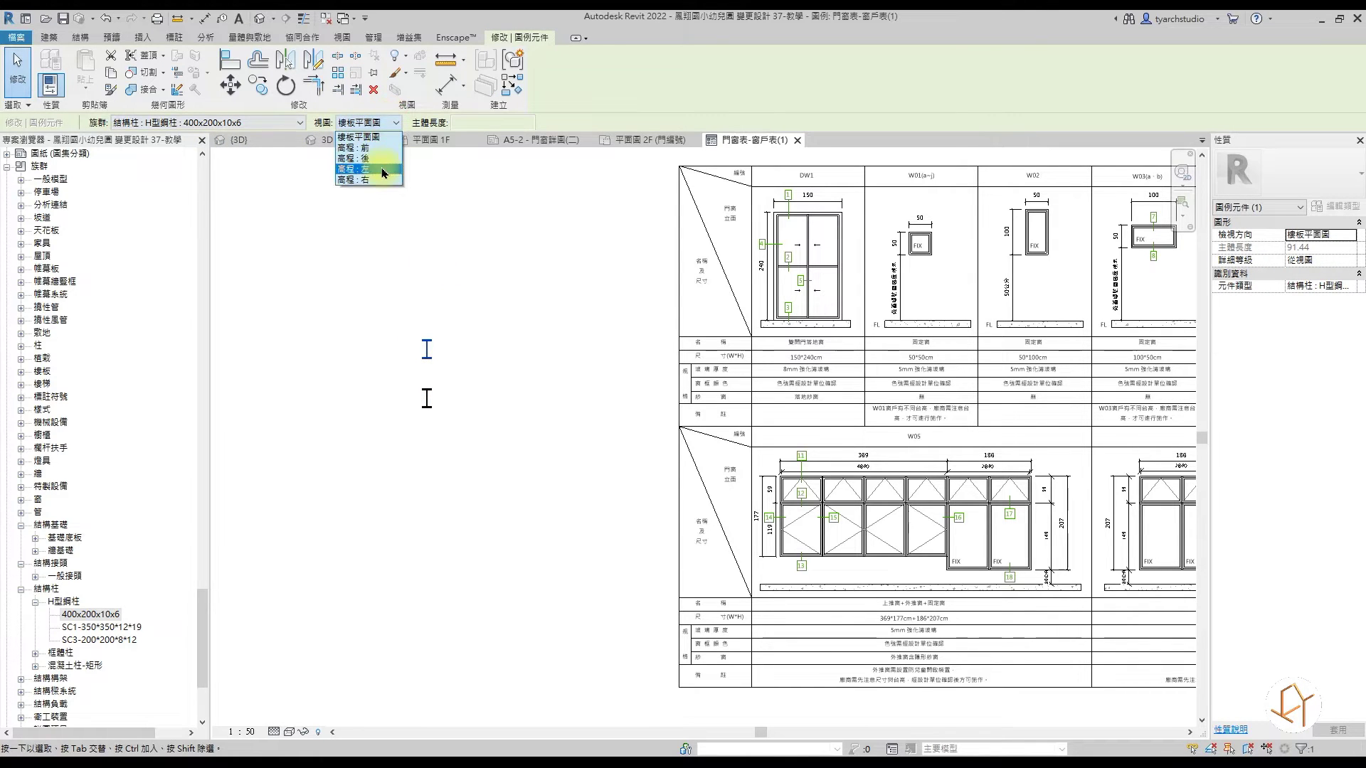
click(359, 139)
drag(435, 334, 435, 280)
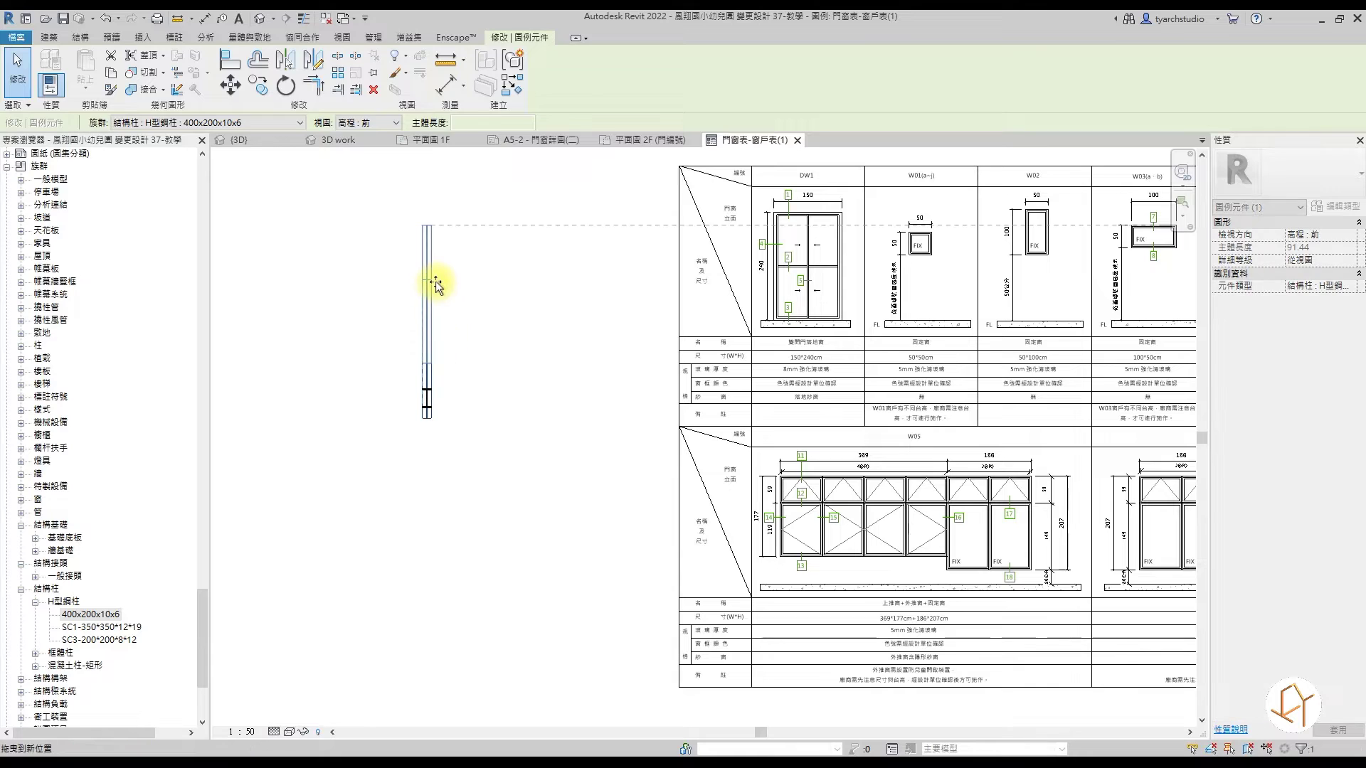
click(429, 396)
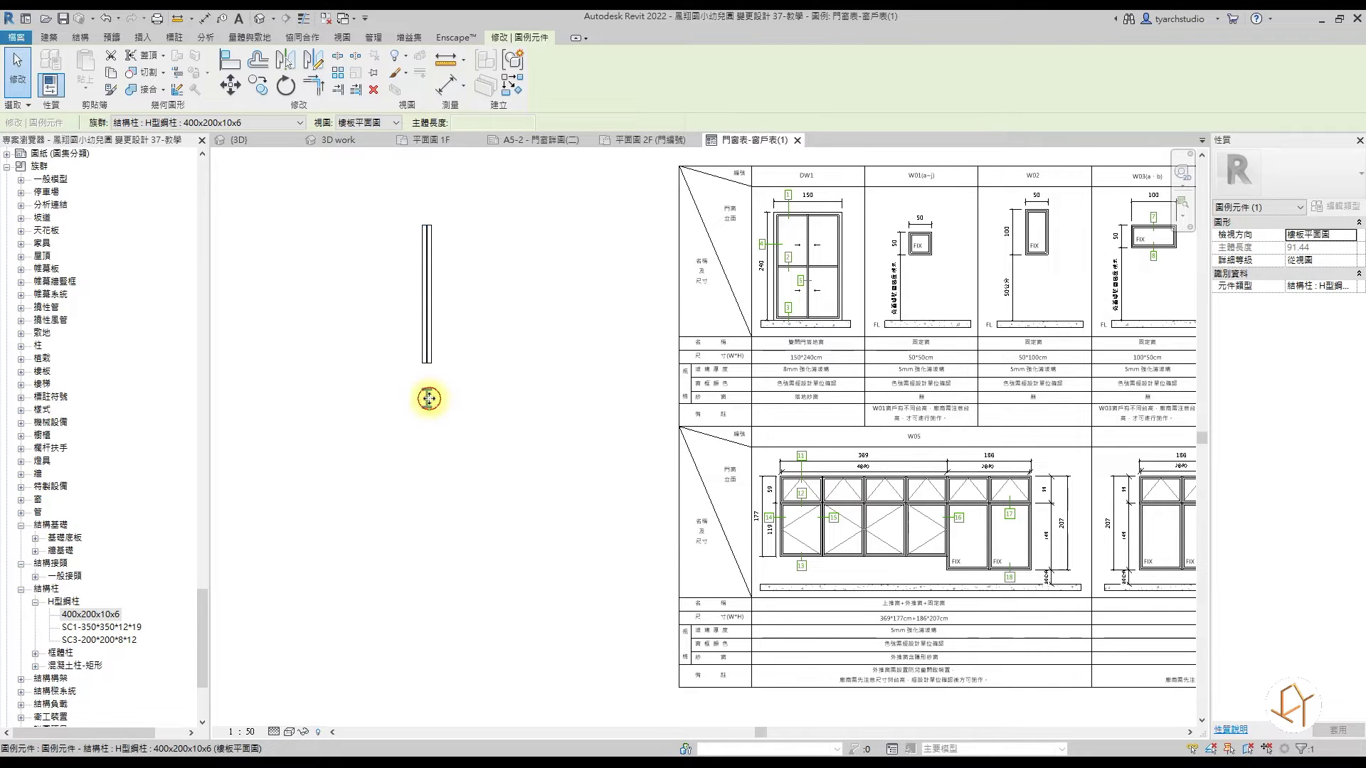
ctrl+drag(429, 399, 429, 439)
click(378, 123)
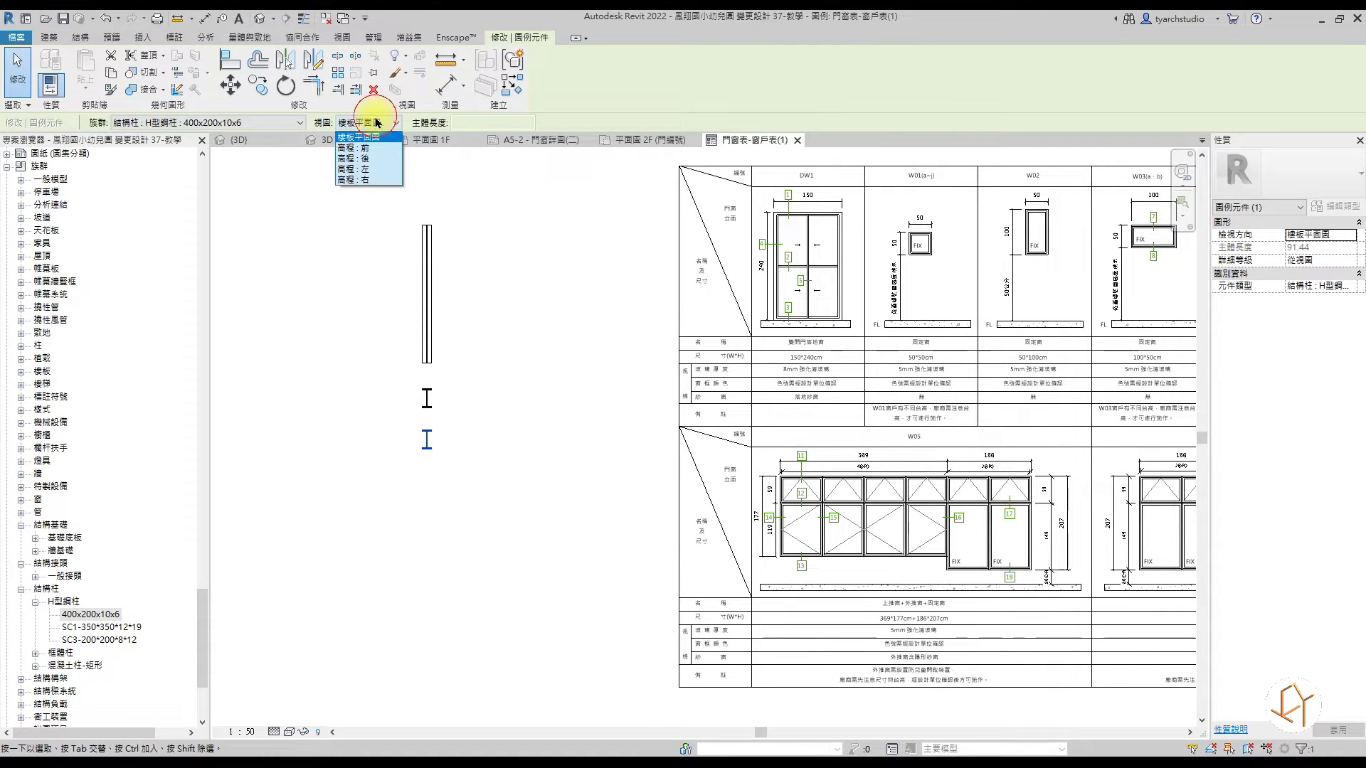
click(373, 165)
click(488, 305)
drag(429, 437, 427, 521)
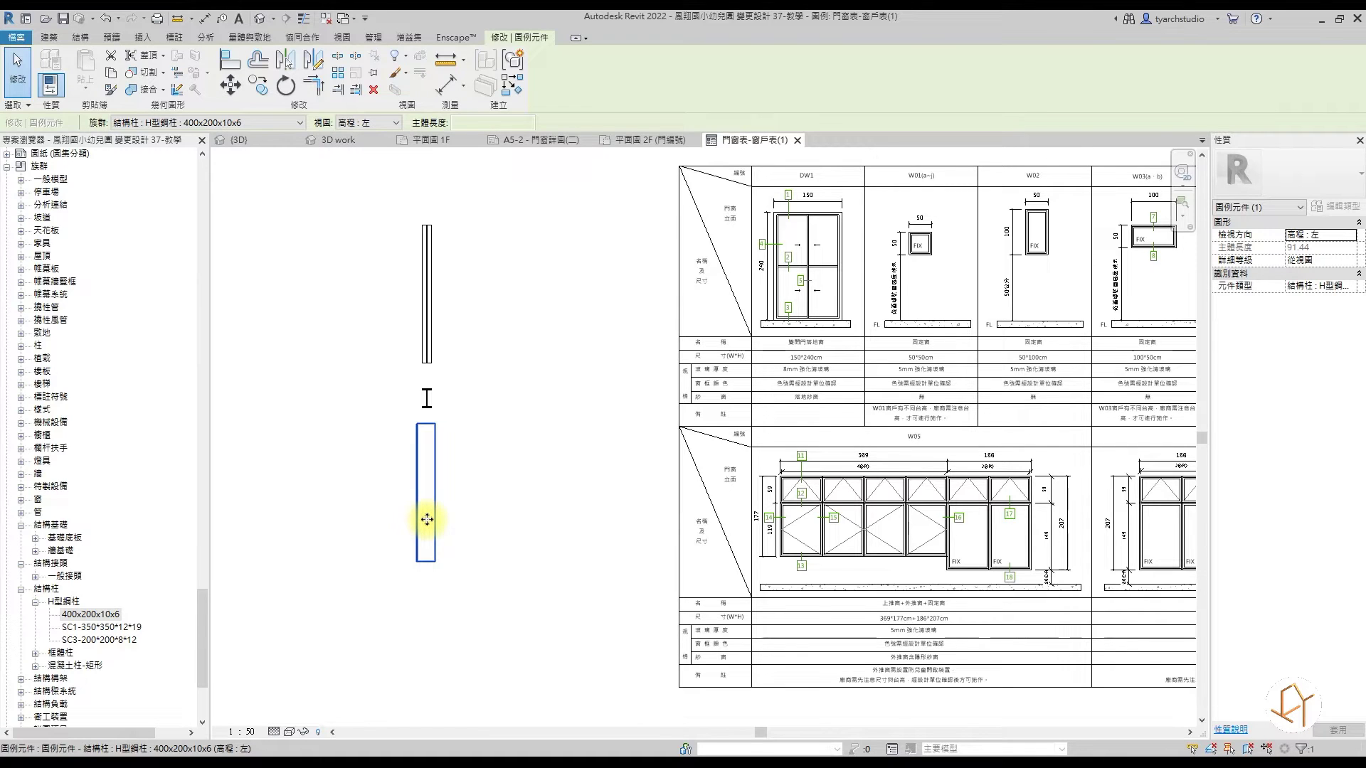
scroll(427, 520, up, 2)
scroll(434, 455, up, 3)
drag(446, 427, 443, 443)
scroll(513, 429, down, 2)
scroll(518, 420, down, 1)
scroll(541, 441, down, 1)
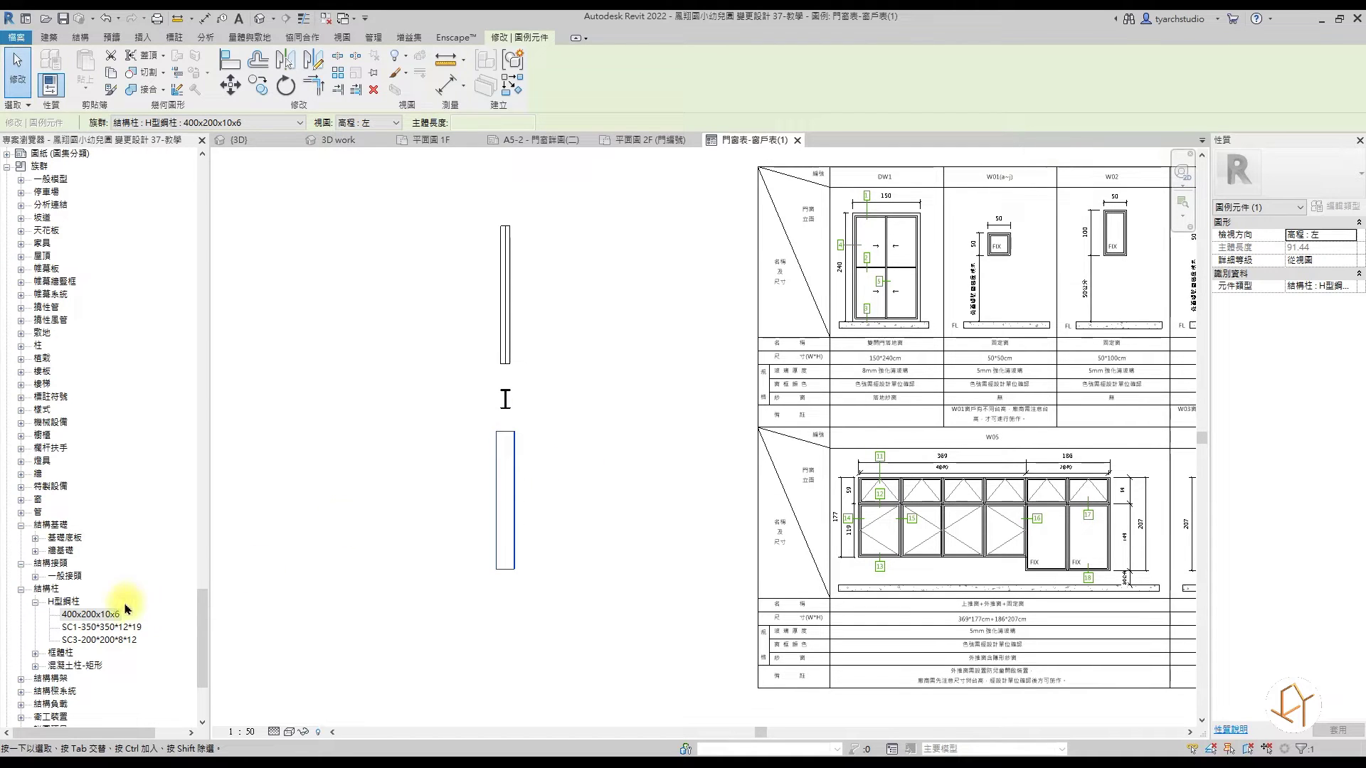
scroll(80, 455, up, 1)
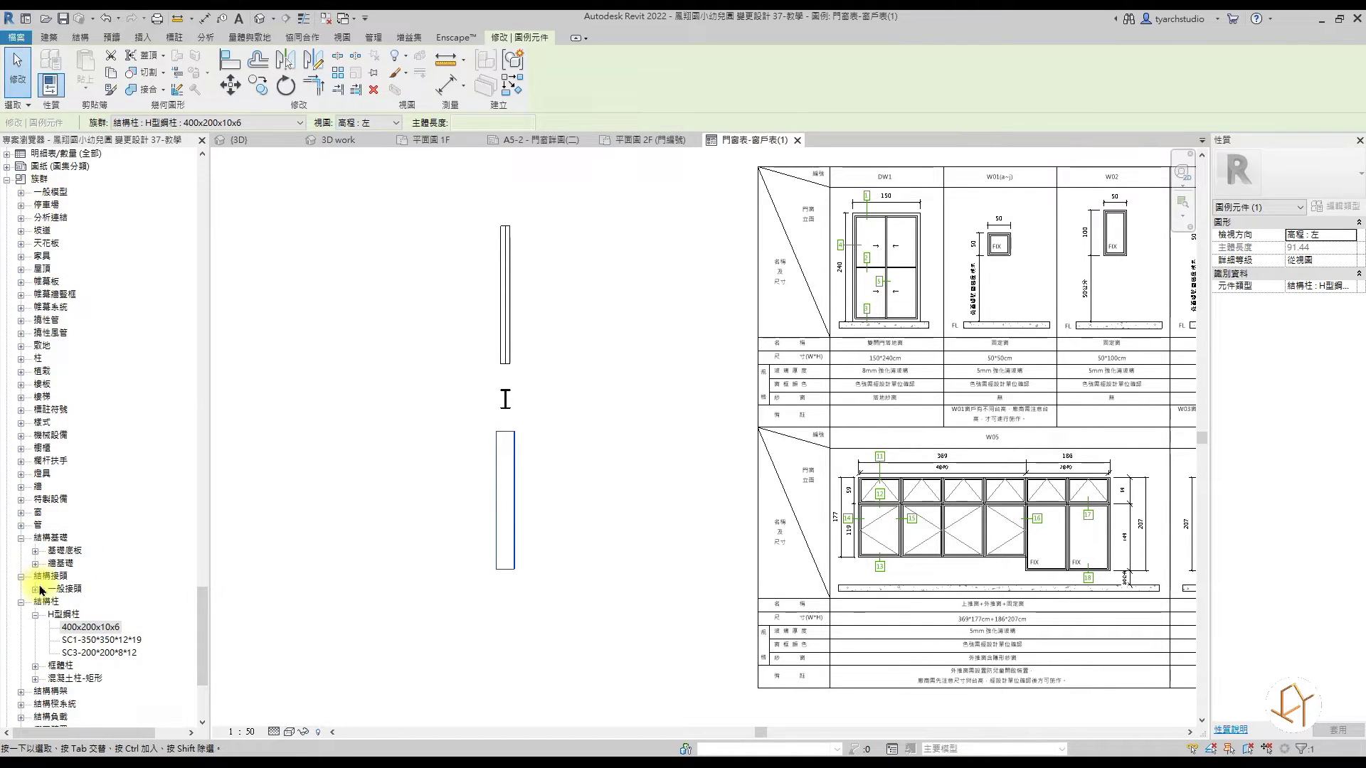
scroll(40, 590, down, 1)
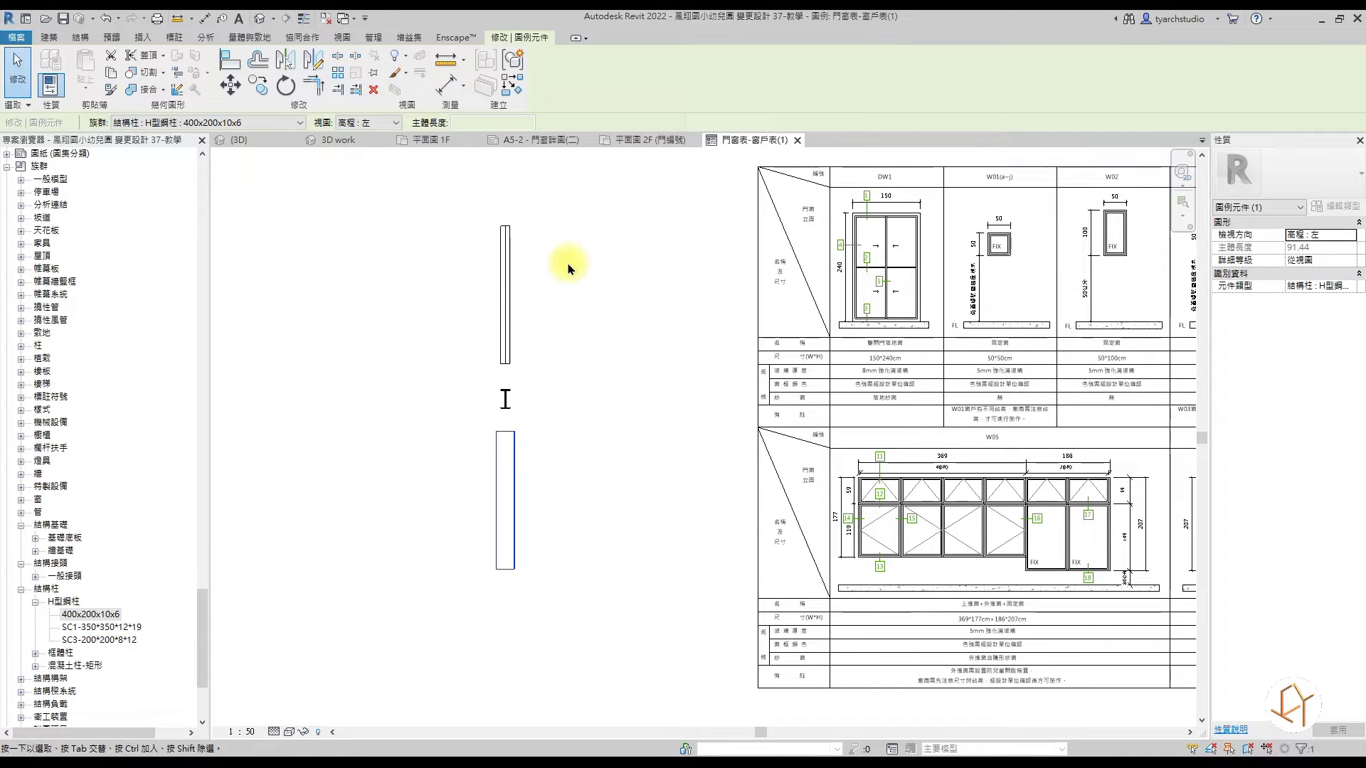
drag(566, 283, 443, 473)
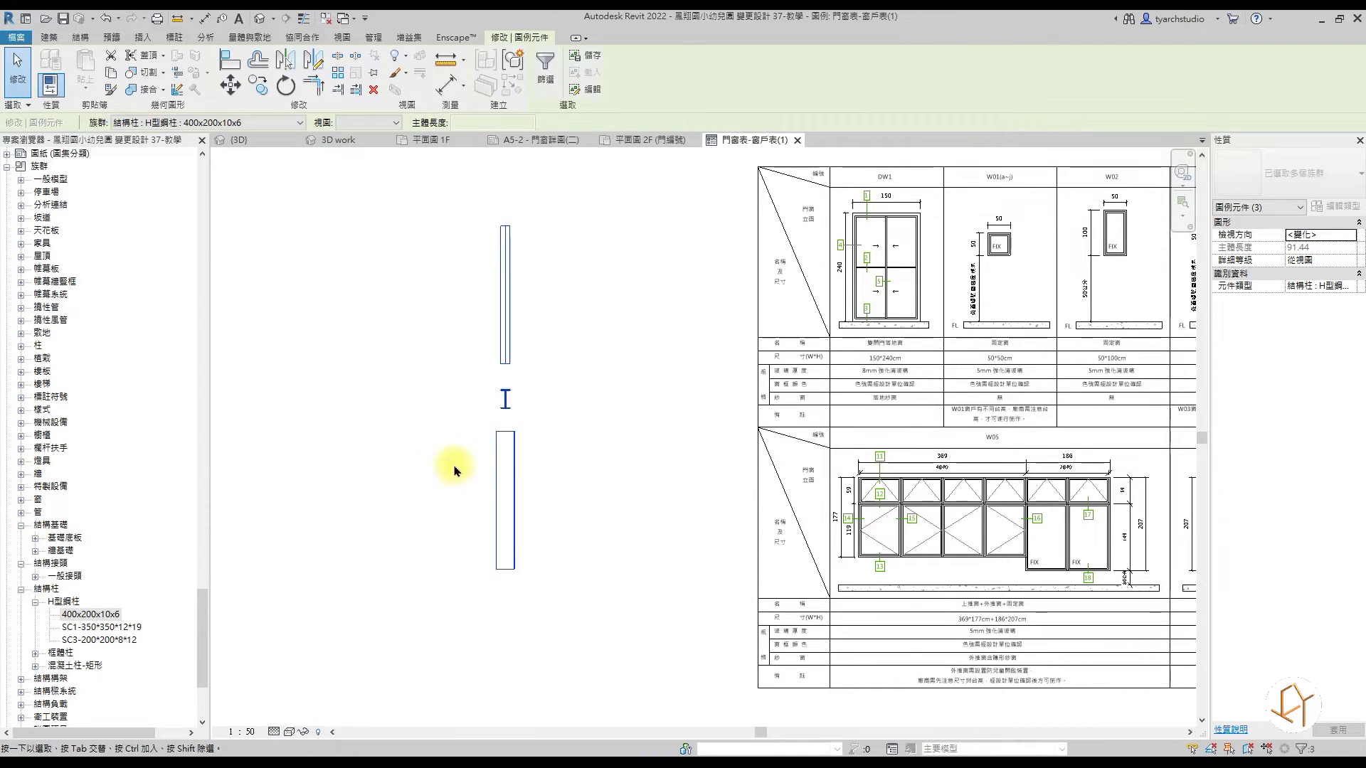
key(Delete)
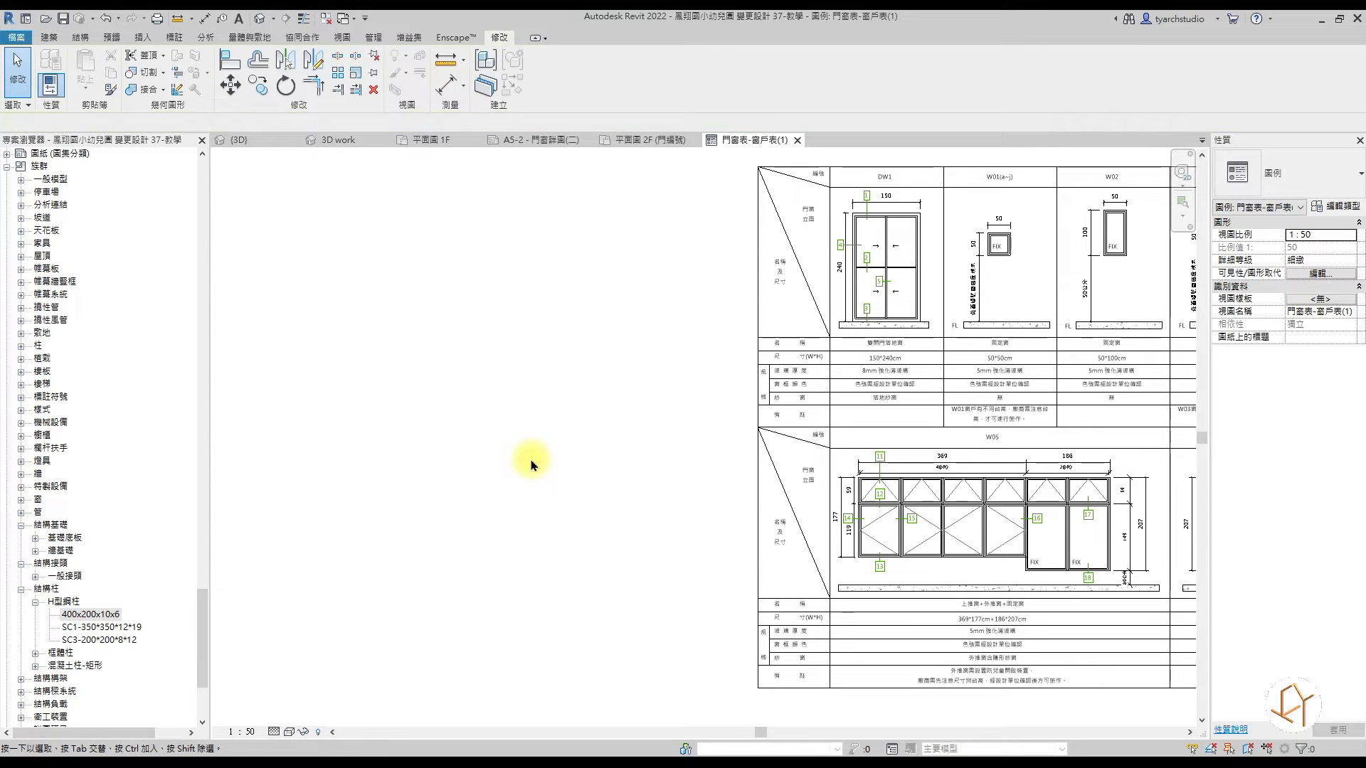
Step: Place a W12 window legend component to the left of the legend table
scroll(696, 342, up, 2)
scroll(782, 391, up, 2)
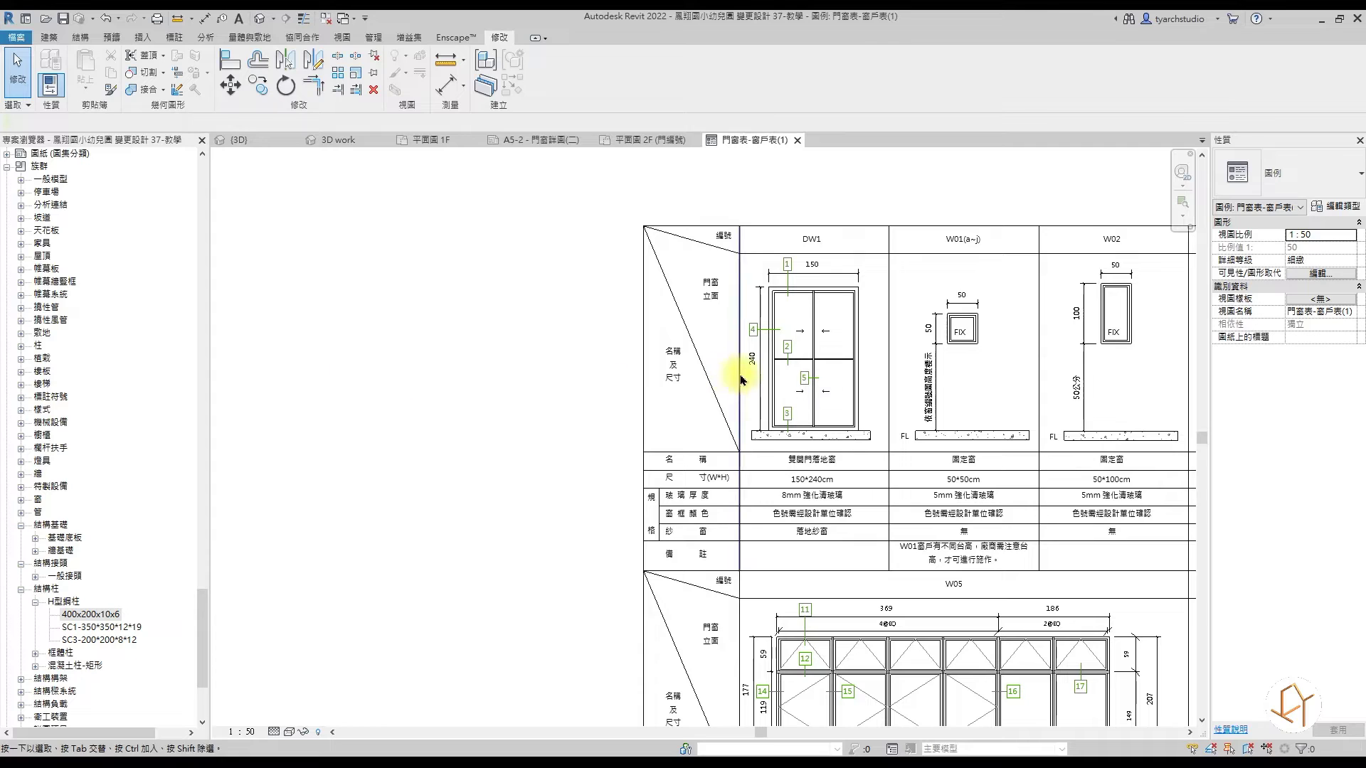
click(22, 503)
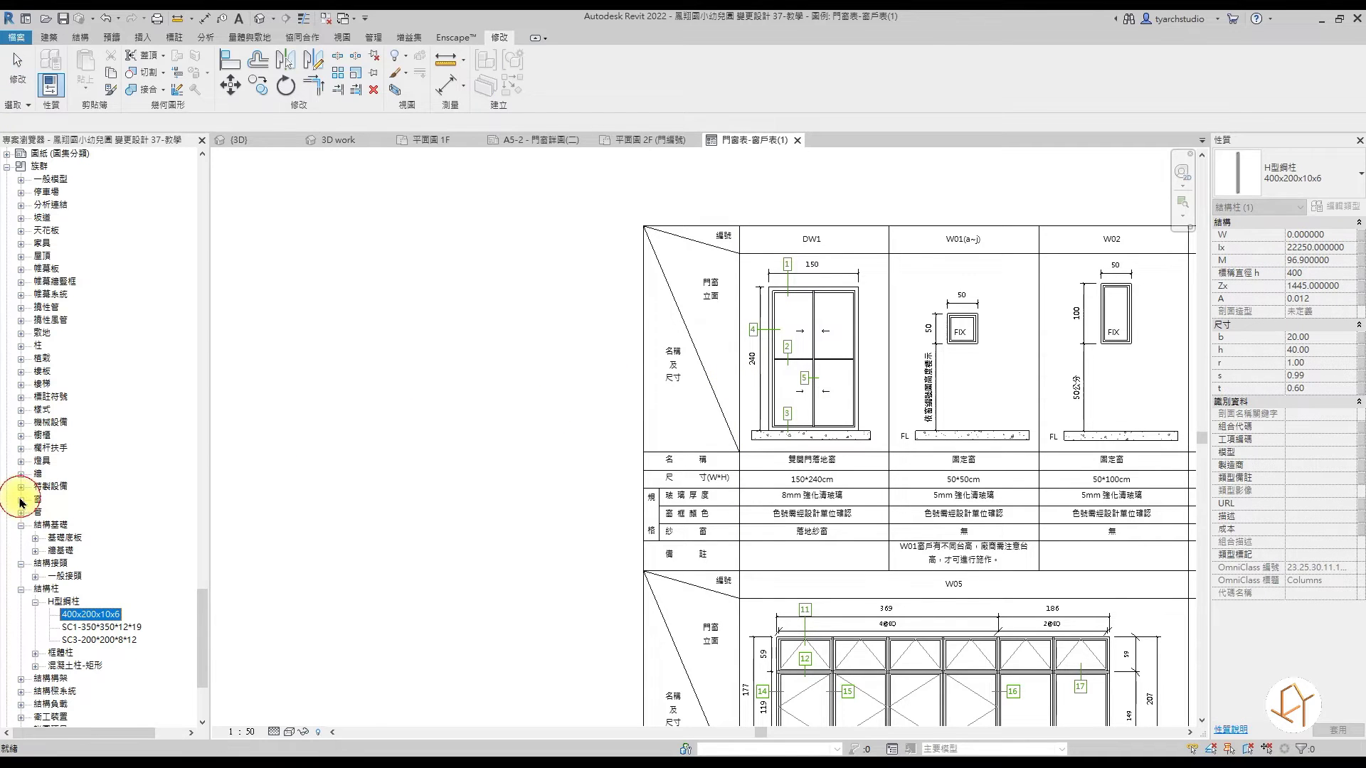
click(21, 500)
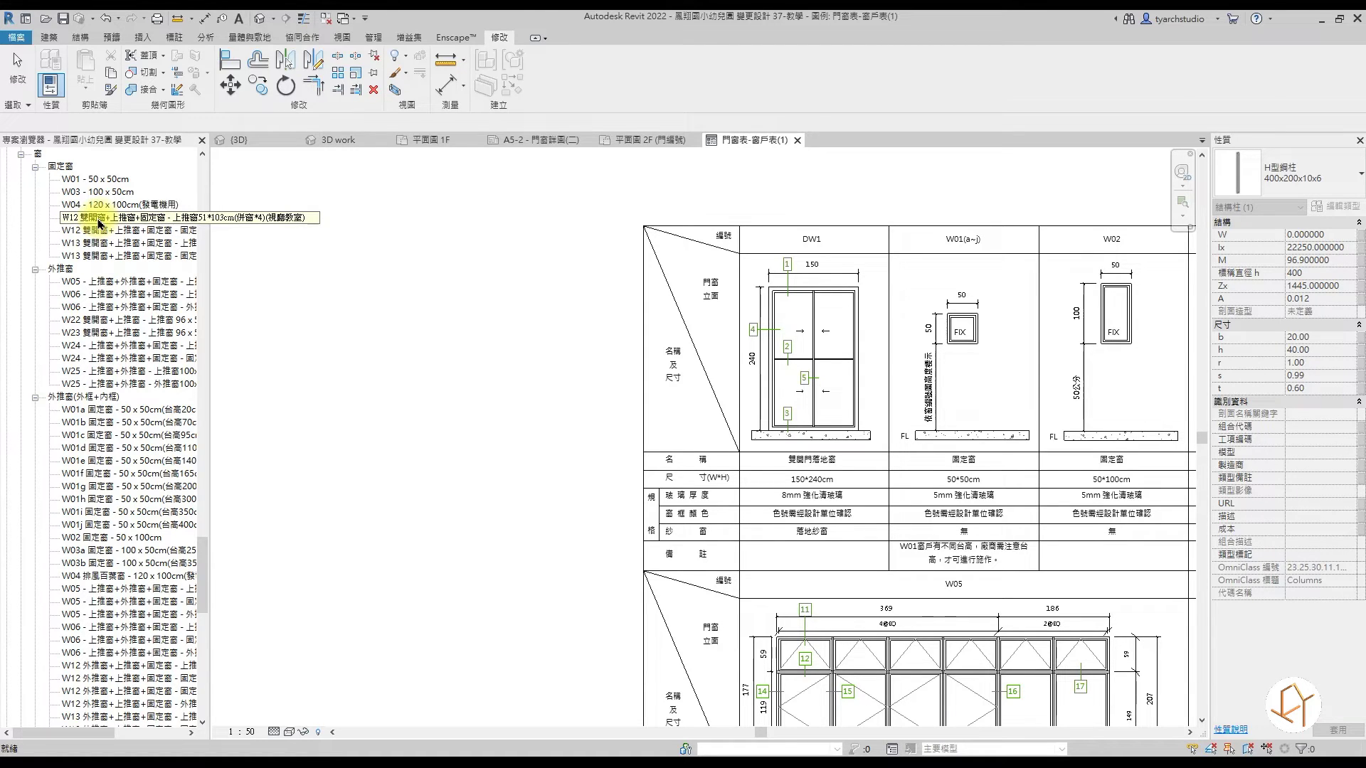
click(99, 223)
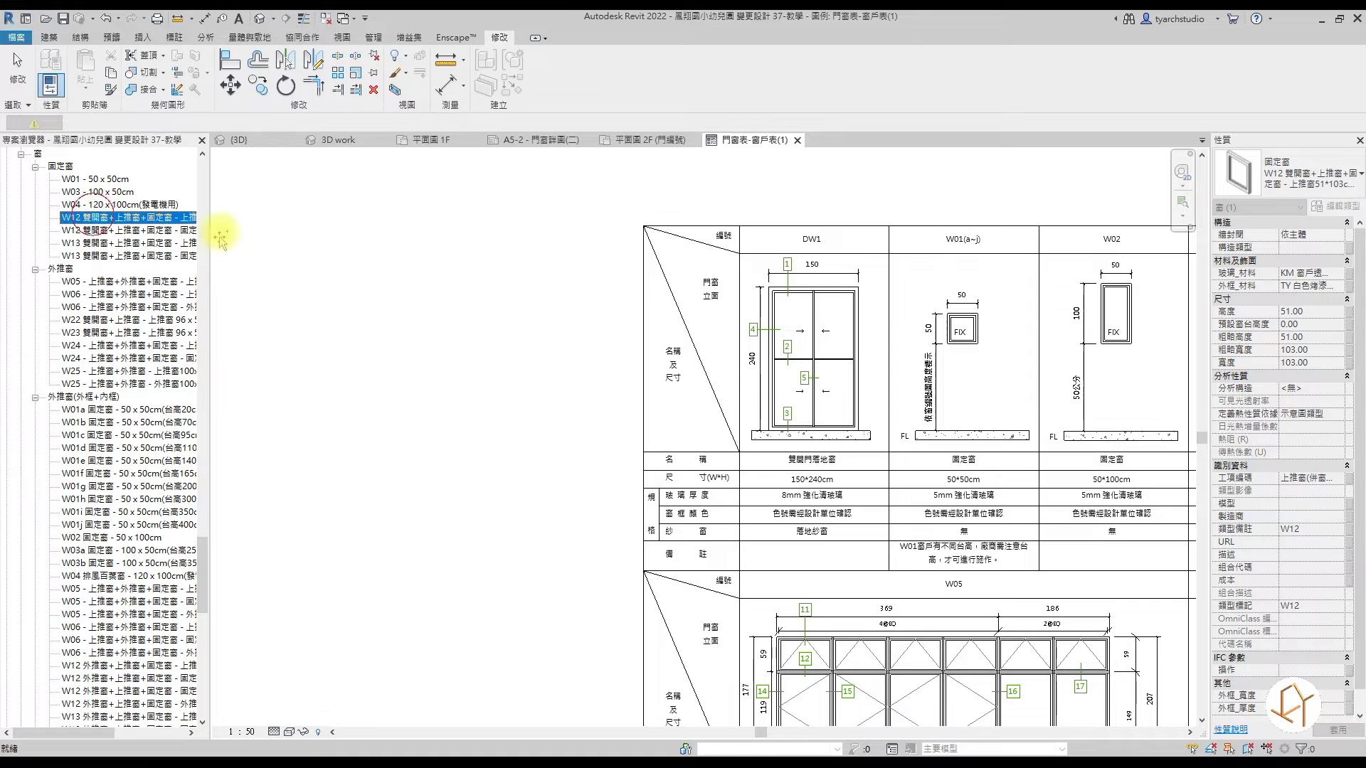
drag(381, 313, 375, 311)
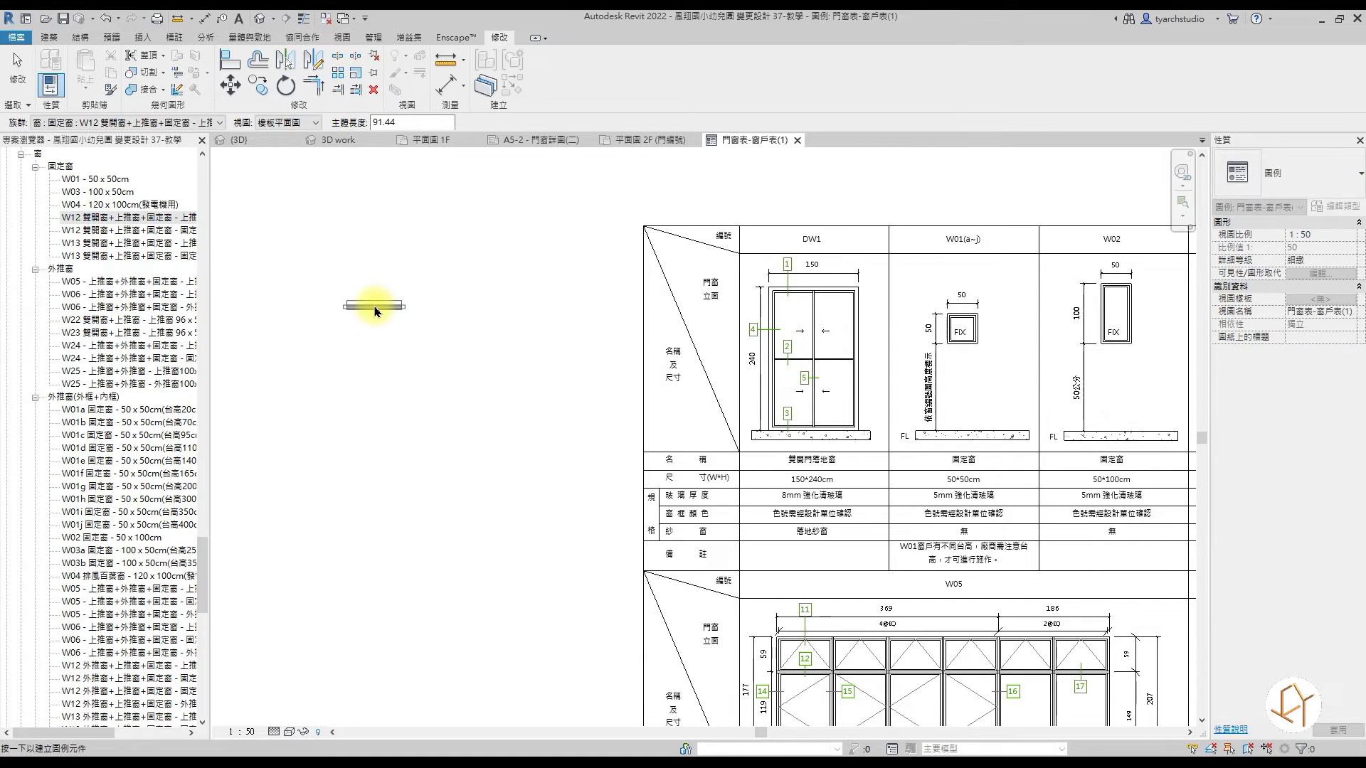
click(414, 306)
key(Escape)
Step: Show the component as Elevation: Front and move it with the plan component beside the table
drag(374, 306, 375, 362)
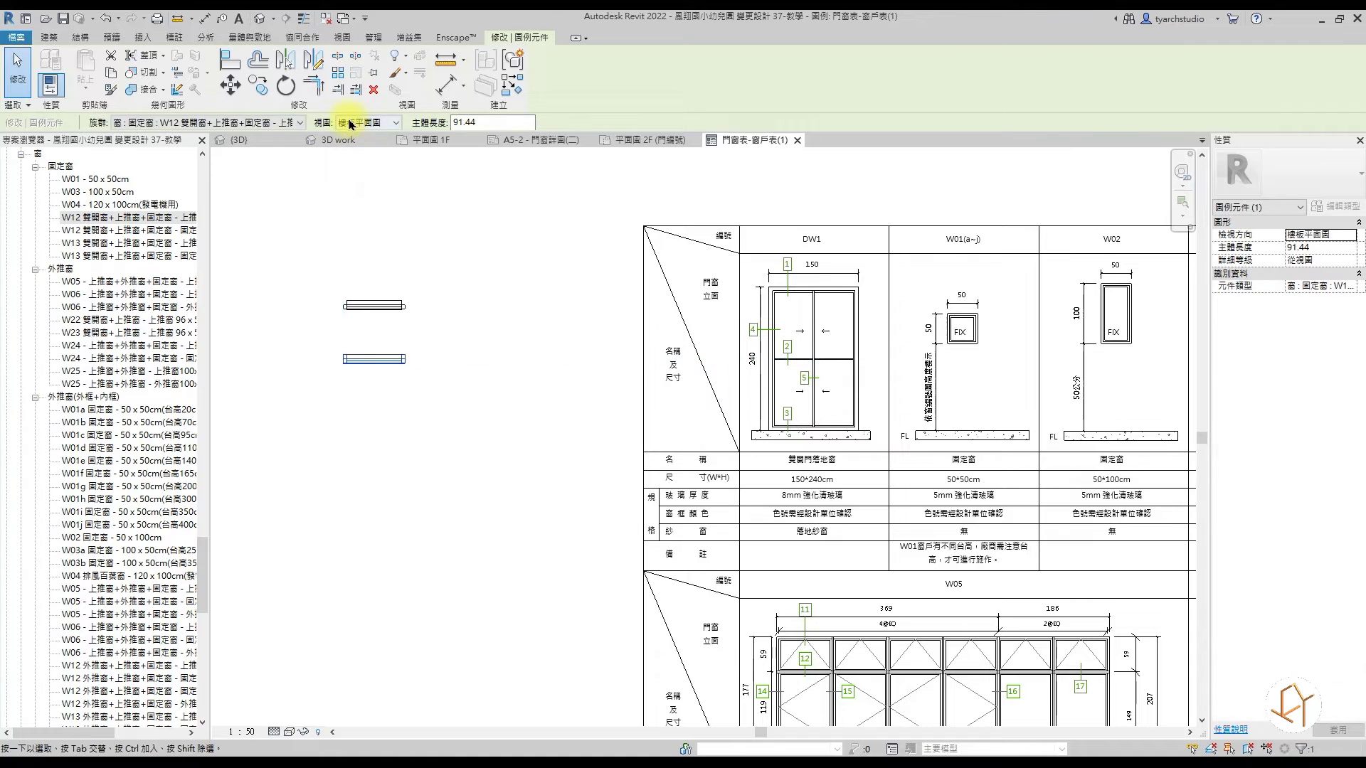
click(363, 125)
click(368, 148)
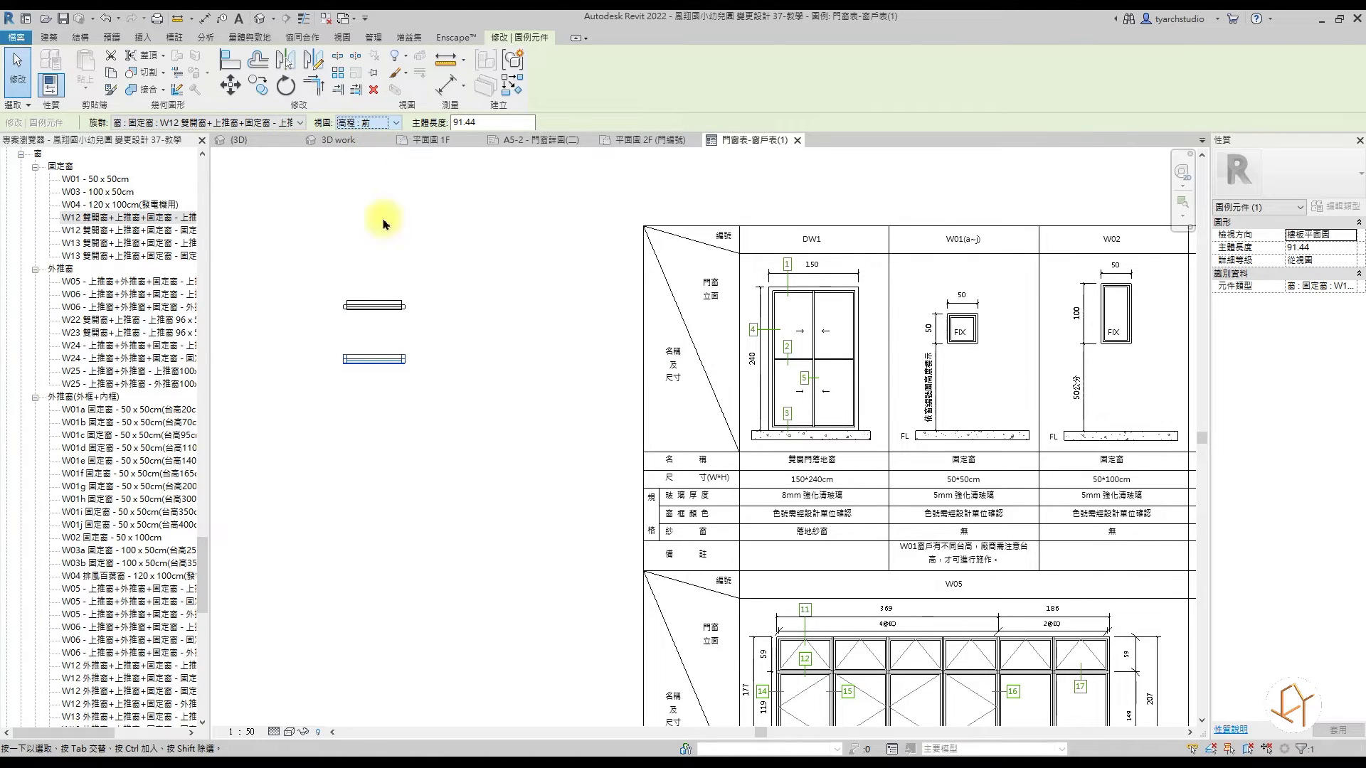
drag(388, 342, 395, 210)
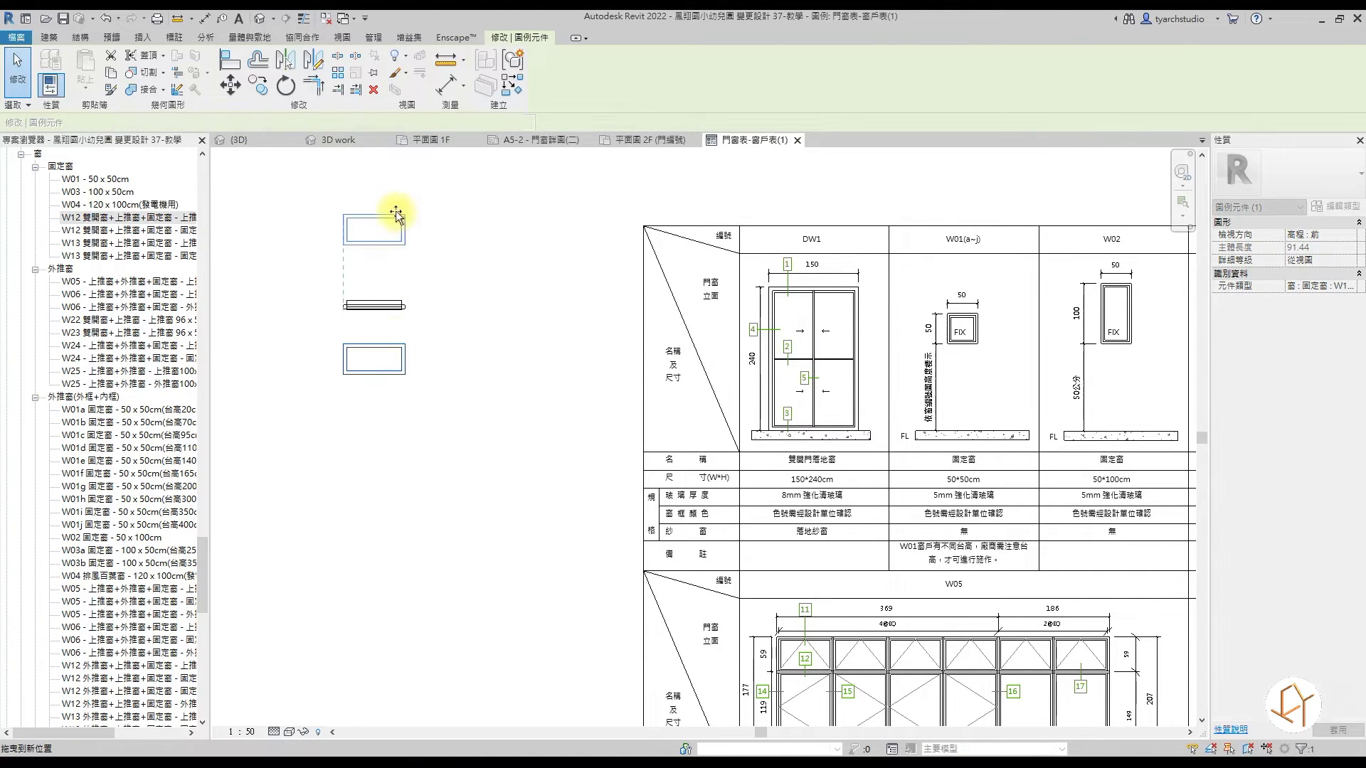
ctrl+click(391, 308)
mouse_move(391, 307)
mouse_down()
mouse_move(534, 385)
mouse_move(576, 377)
mouse_up()
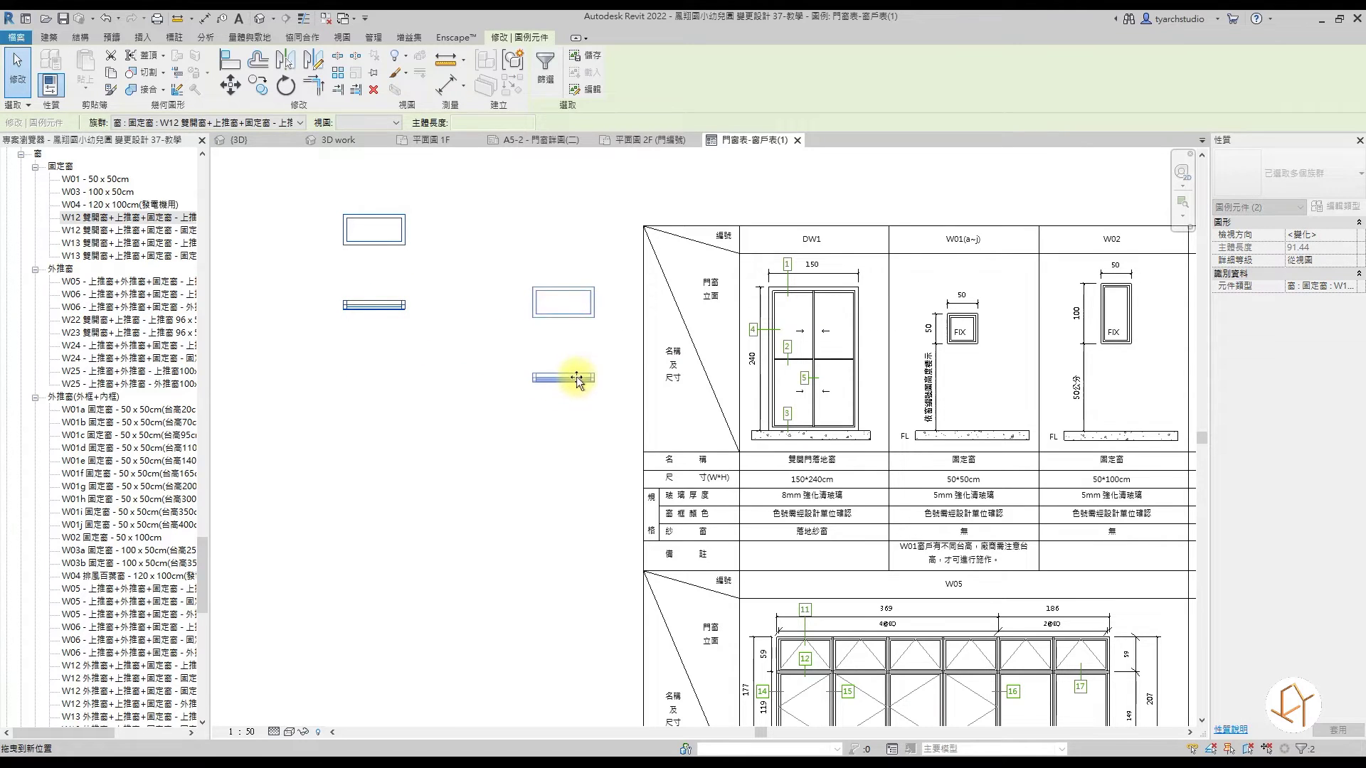
click(576, 377)
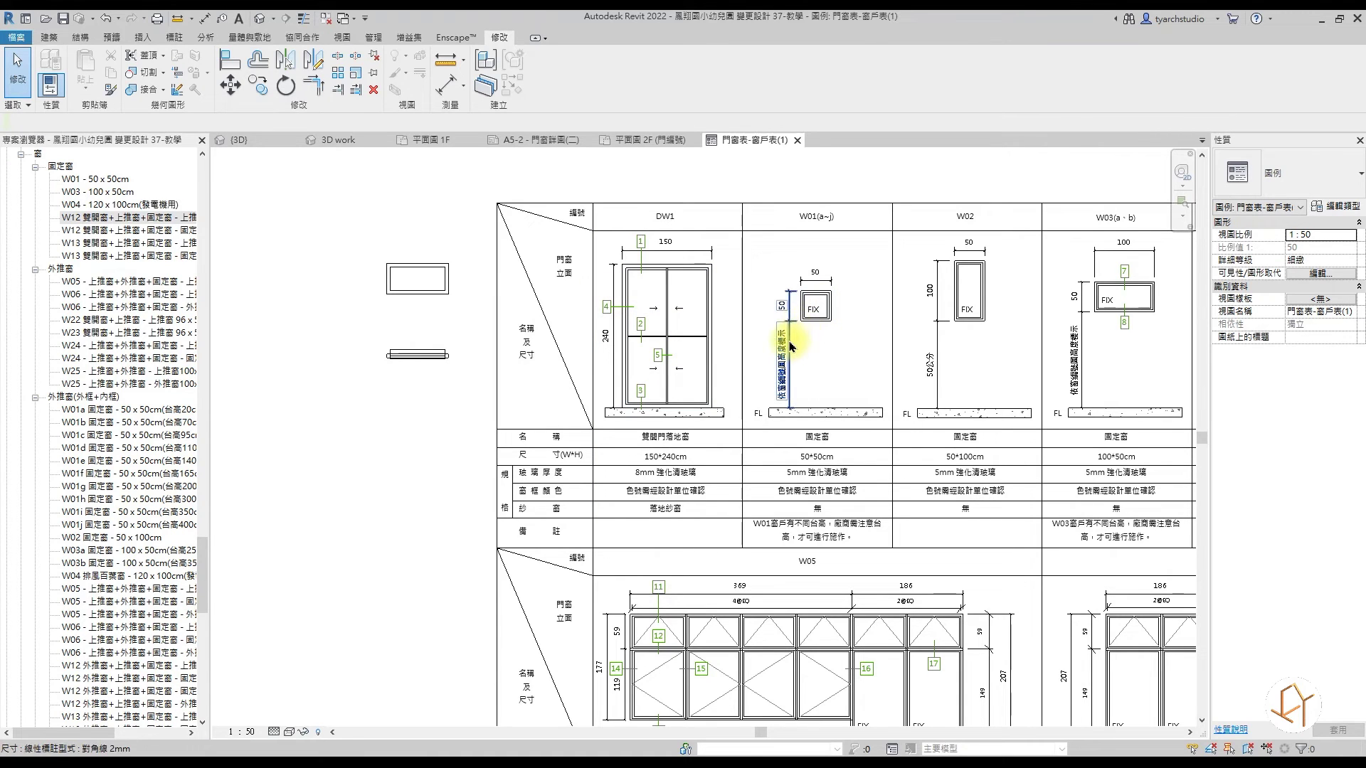
scroll(404, 299, down, 2)
click(567, 352)
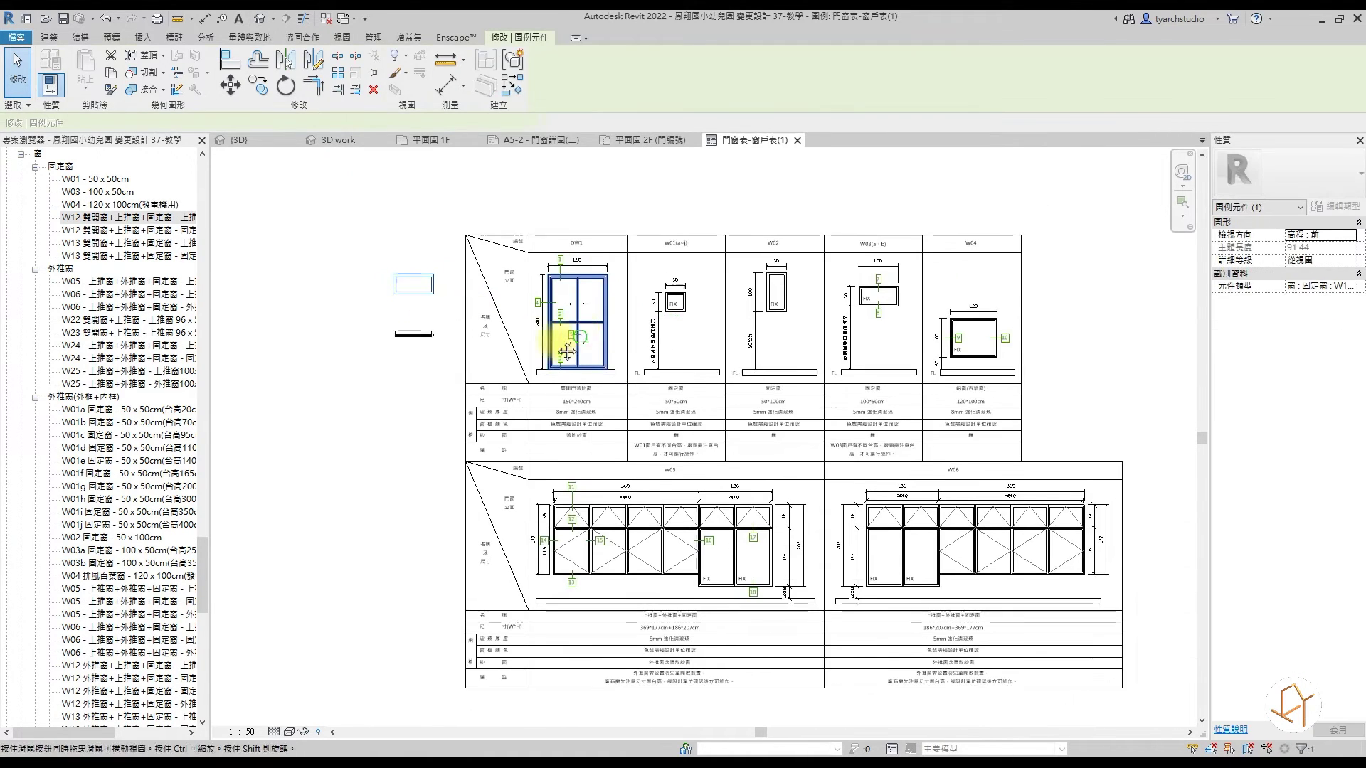
Step: Move the loose pair of window components out to the right of the table
middle_drag(567, 352, 478, 351)
mouse_move(359, 341)
mouse_down()
mouse_move(296, 270)
mouse_move(994, 327)
mouse_move(903, 350)
mouse_up()
scroll(727, 344, up, 2)
mouse_move(772, 245)
mouse_down()
mouse_move(679, 407)
mouse_move(859, 387)
mouse_up()
scroll(654, 409, down, 1)
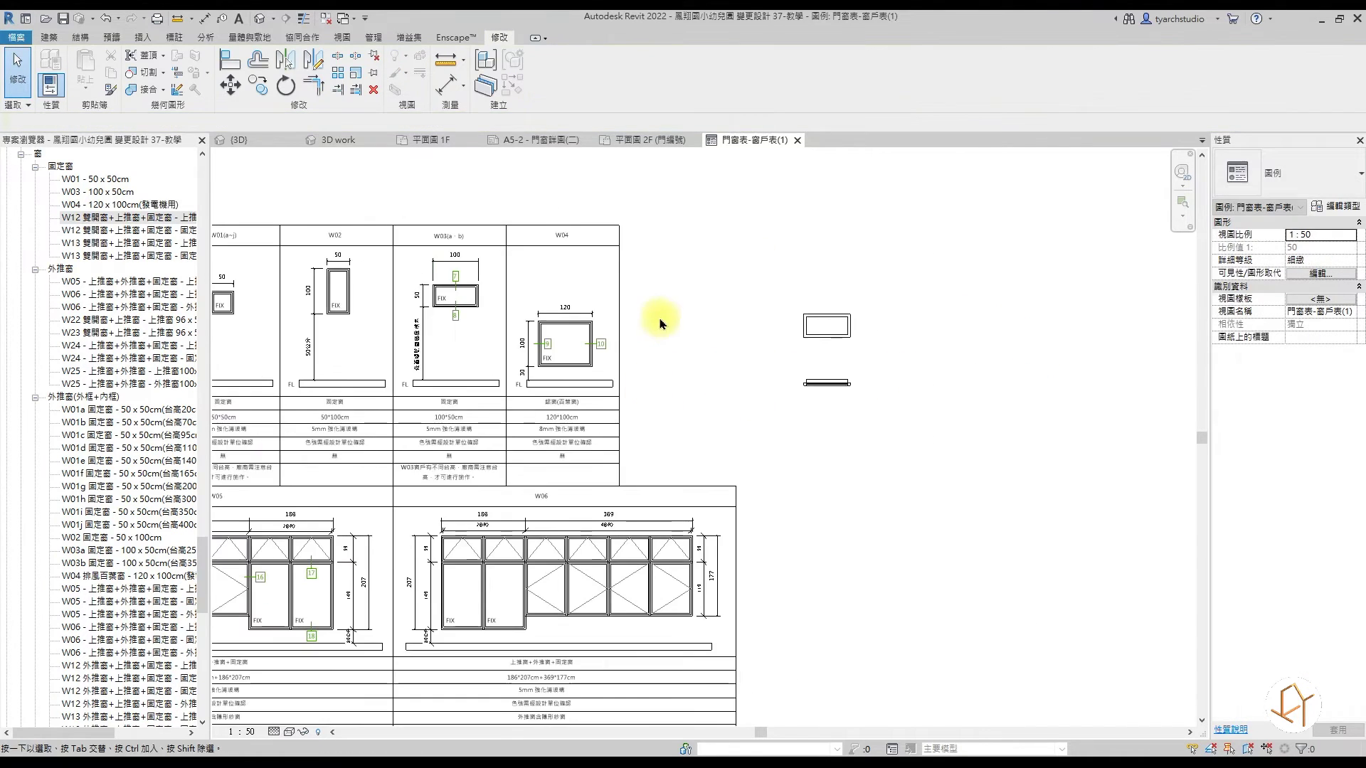
Step: Select the W04 column's contents and copy them one column to the right
drag(631, 201, 522, 484)
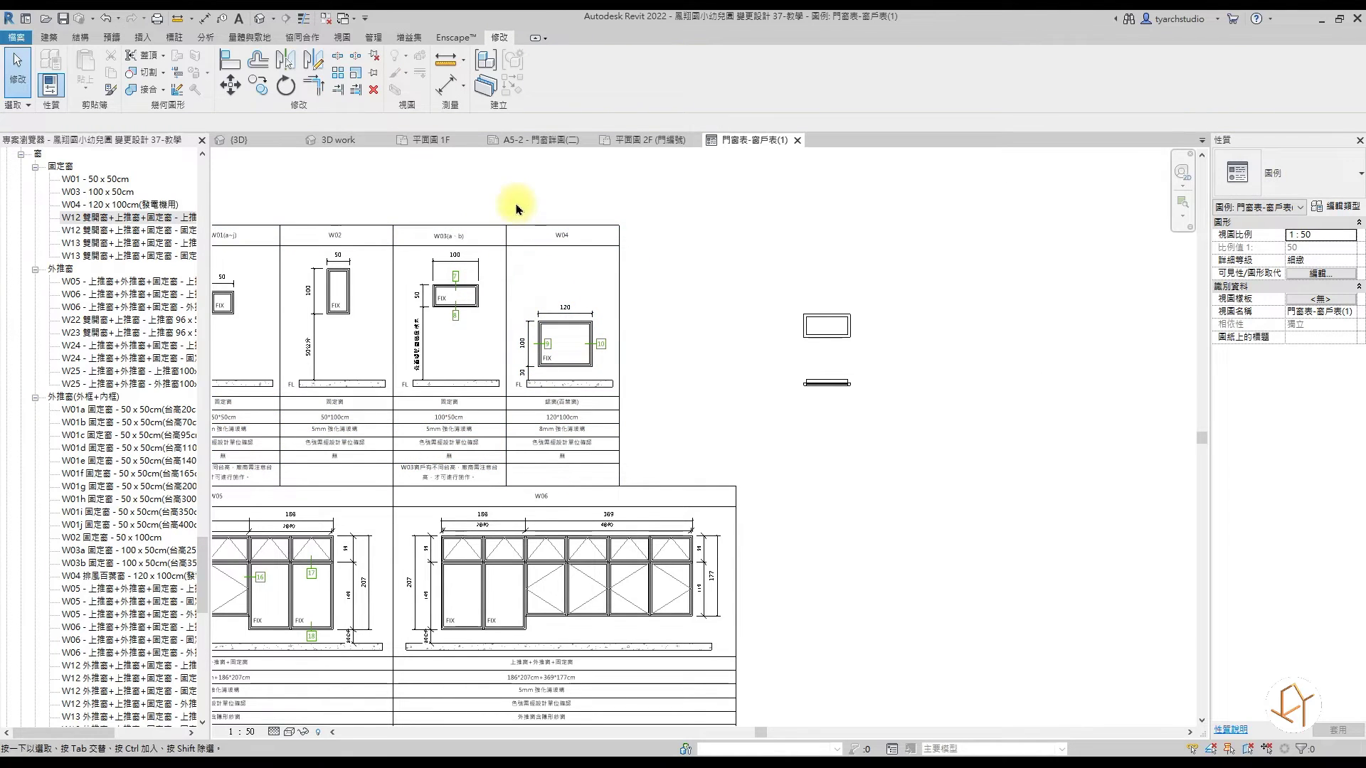
drag(573, 417, 619, 484)
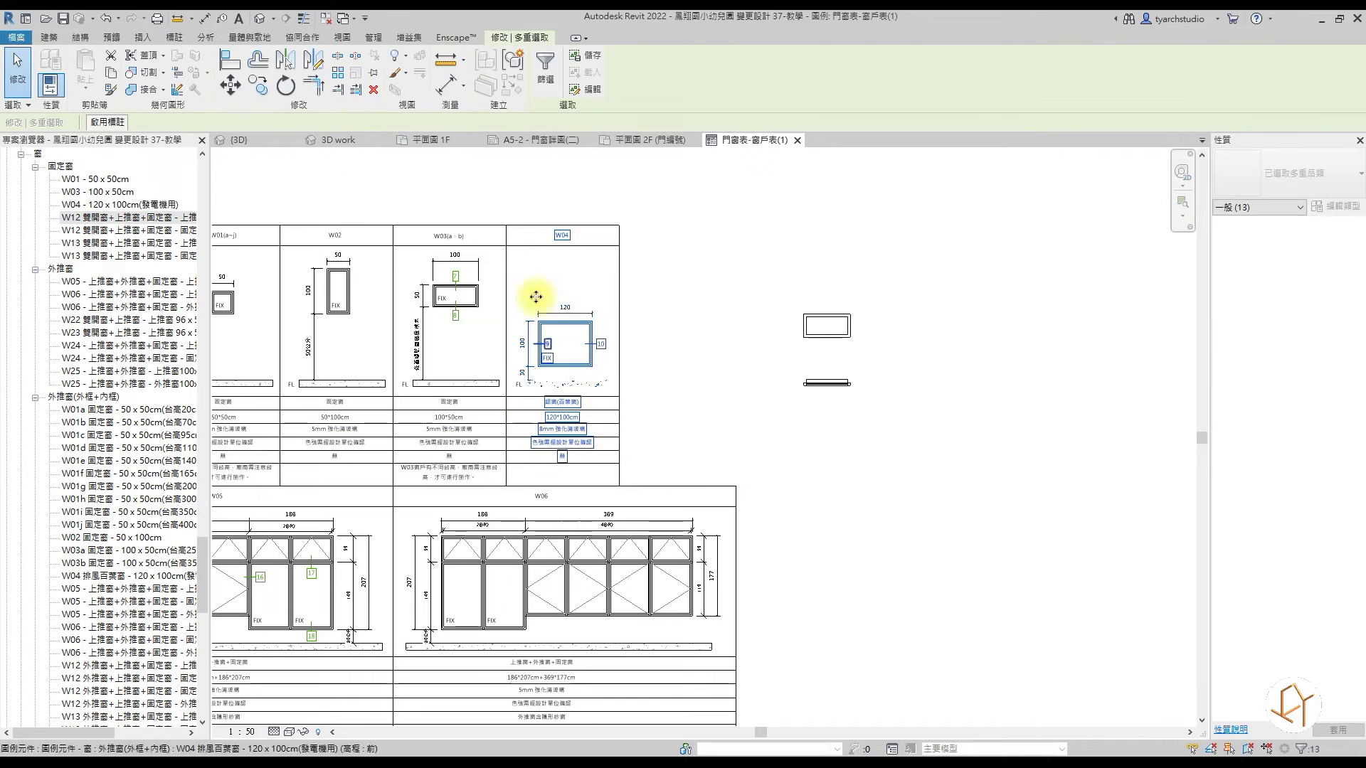
click(505, 225)
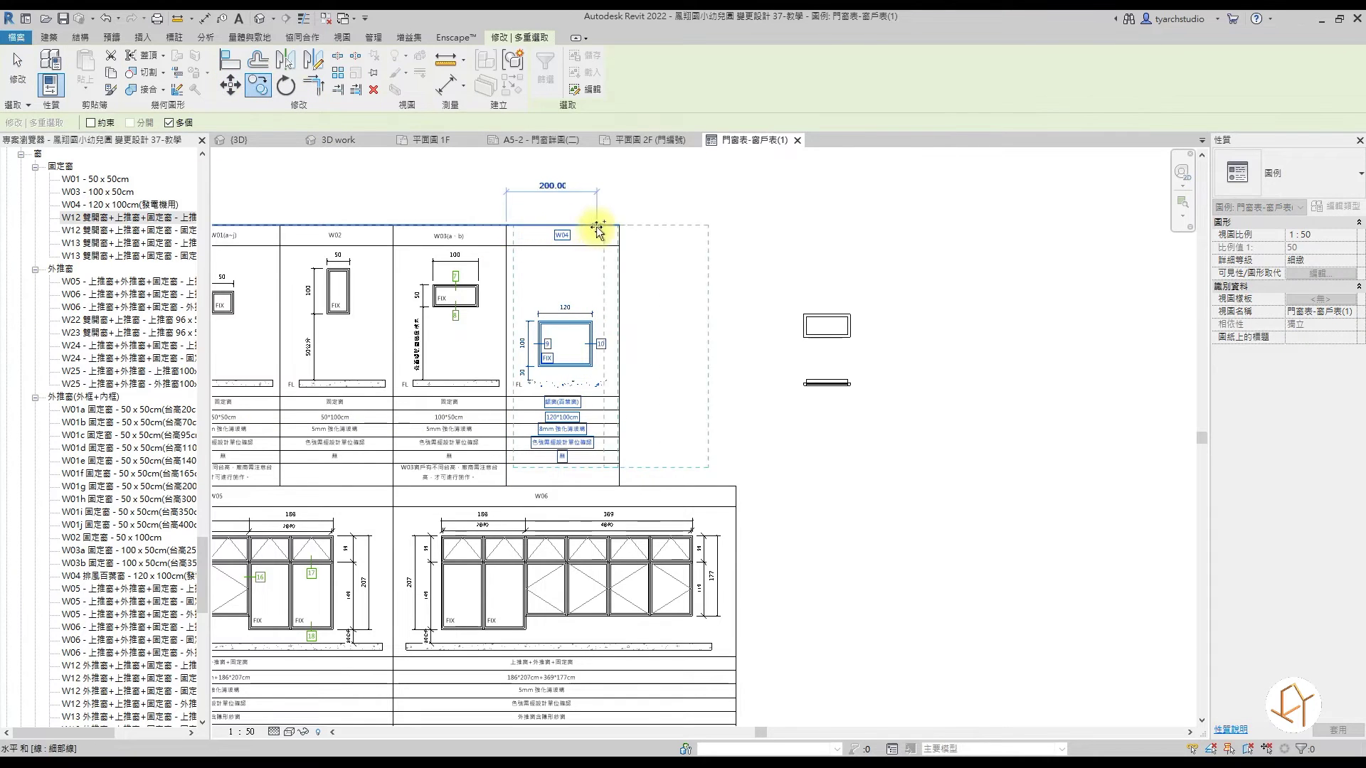
click(619, 225)
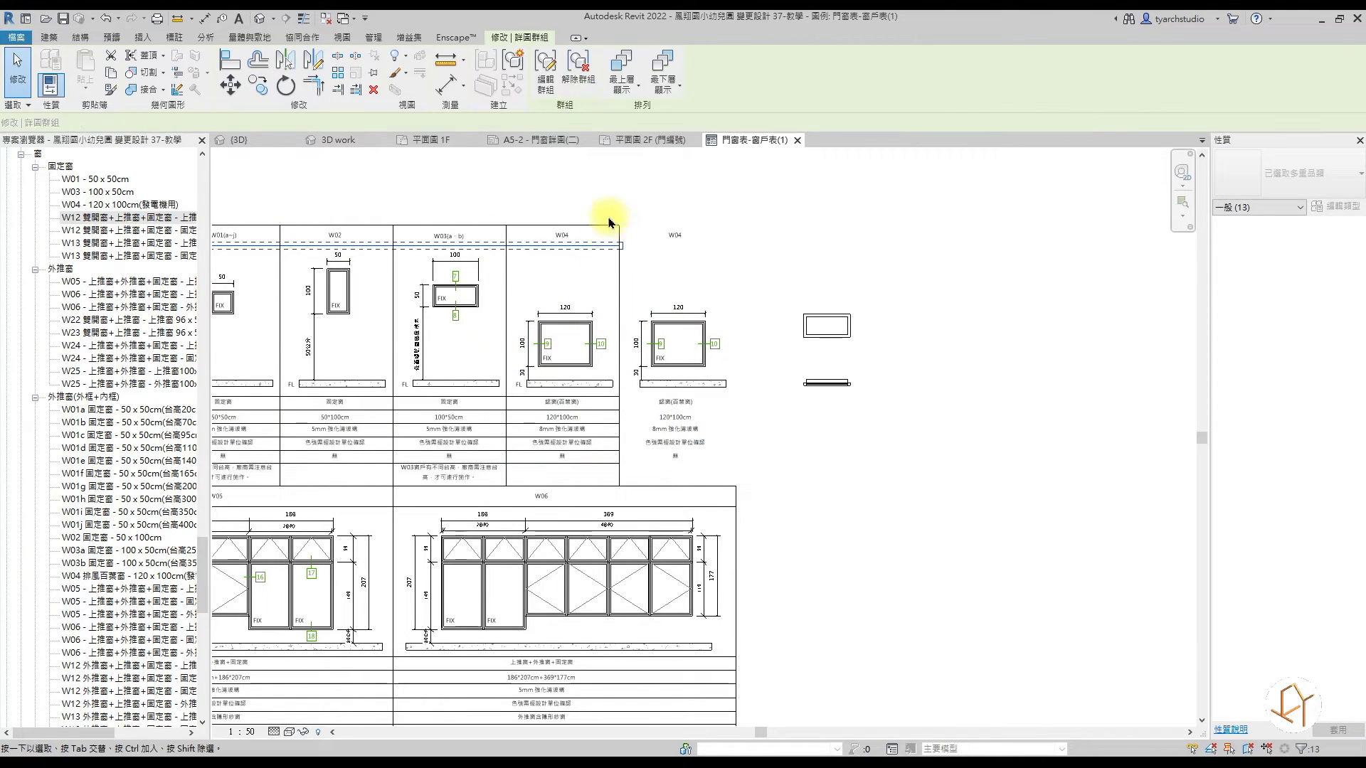
Step: Extend the top border line over the new column and copy the vertical border line to its edge
click(548, 84)
drag(616, 251, 737, 247)
click(289, 157)
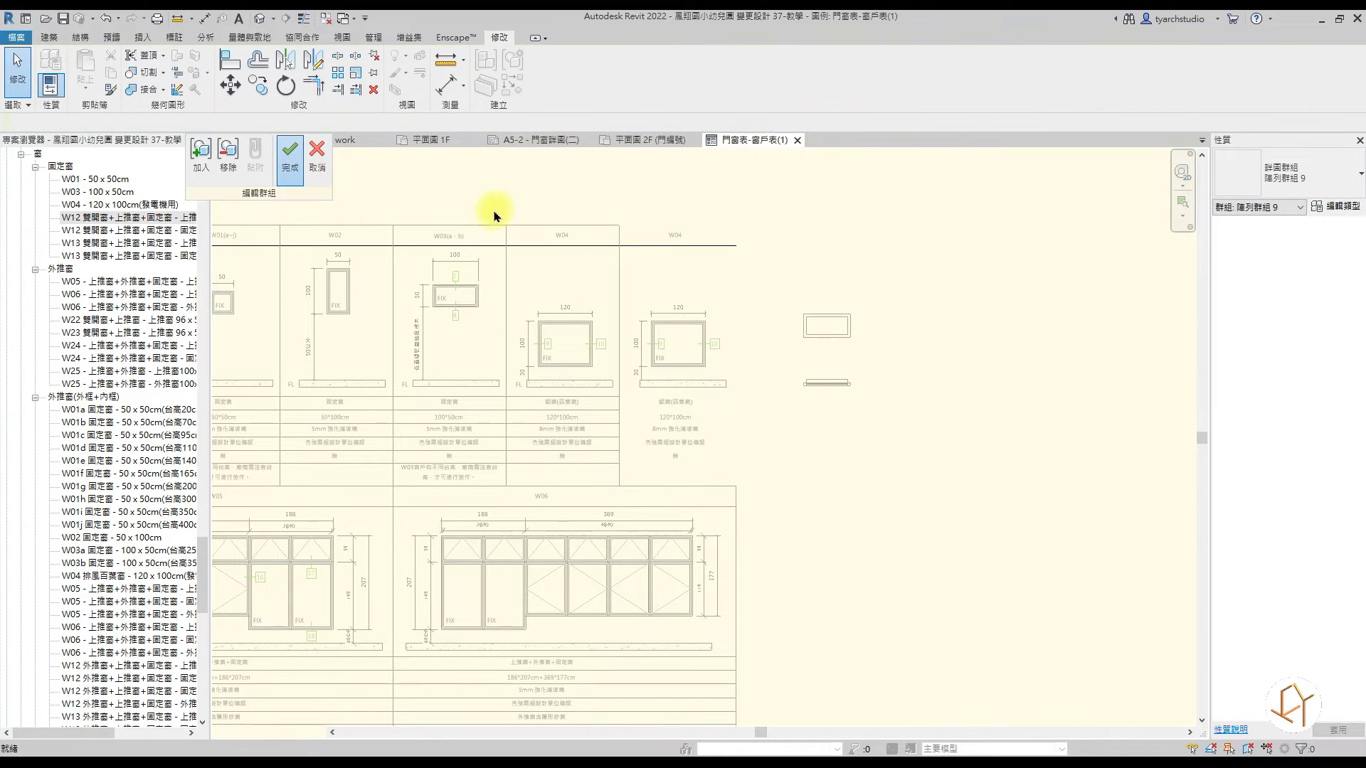
click(619, 265)
click(258, 84)
click(619, 226)
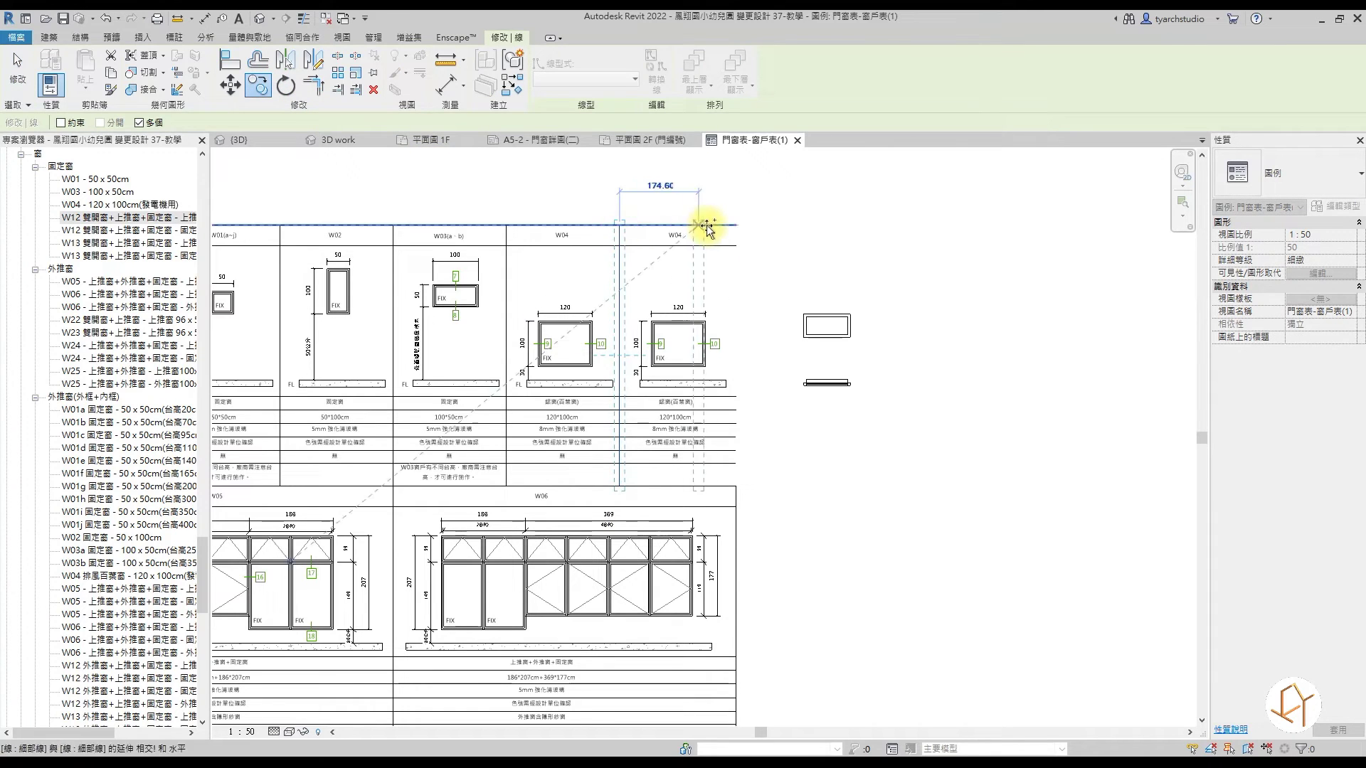
click(736, 226)
key(Escape)
scroll(739, 359, up, 2)
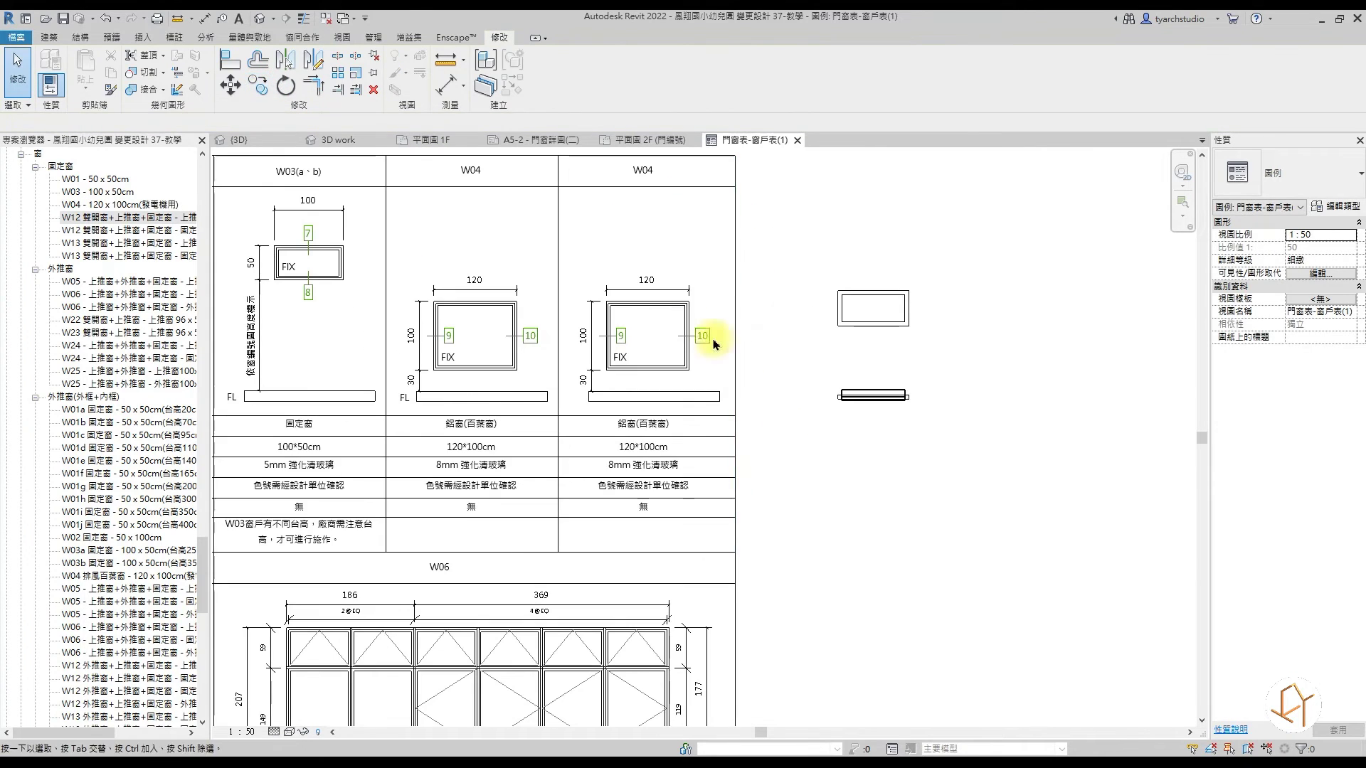
Step: Reposition the loose window components and check the loose component's window type
click(840, 298)
middle_drag(890, 344, 754, 337)
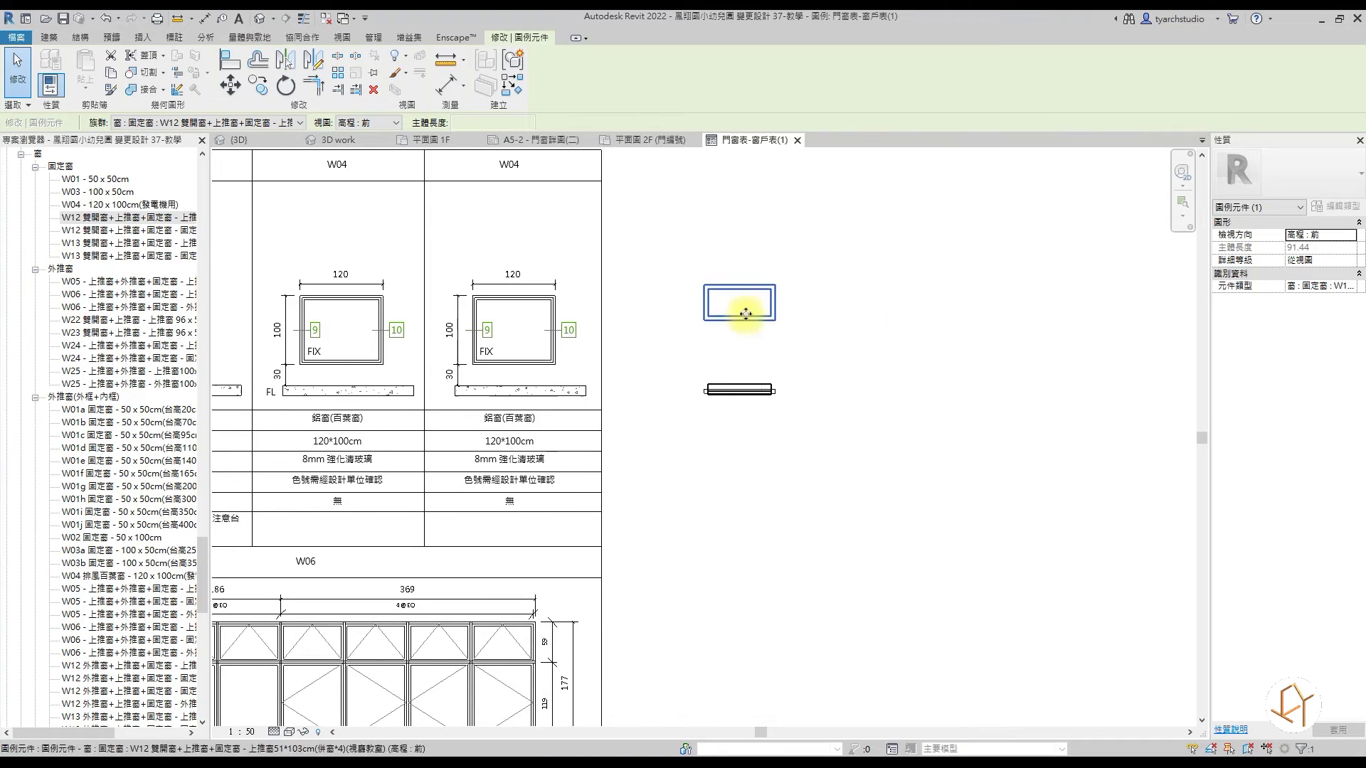
drag(740, 317, 513, 271)
click(534, 296)
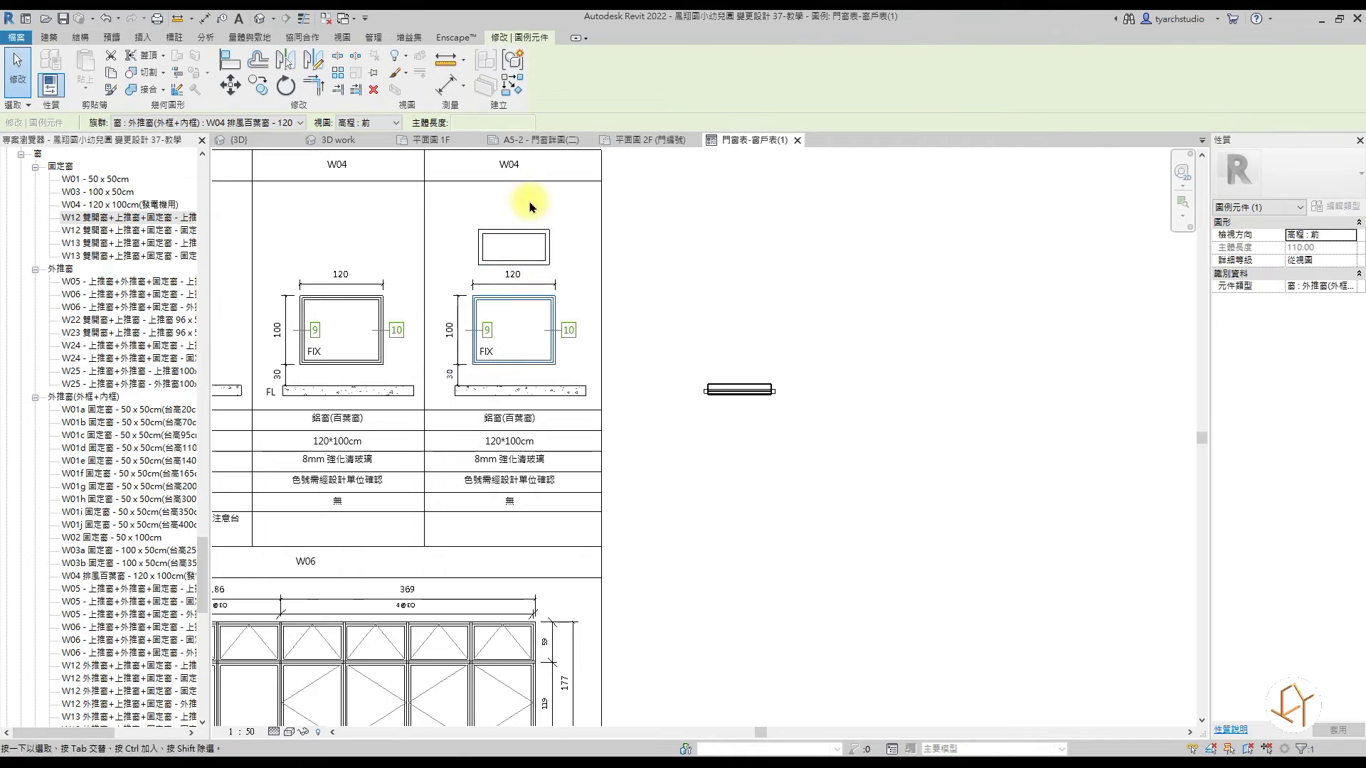
scroll(570, 260, down, 1)
scroll(604, 242, up, 2)
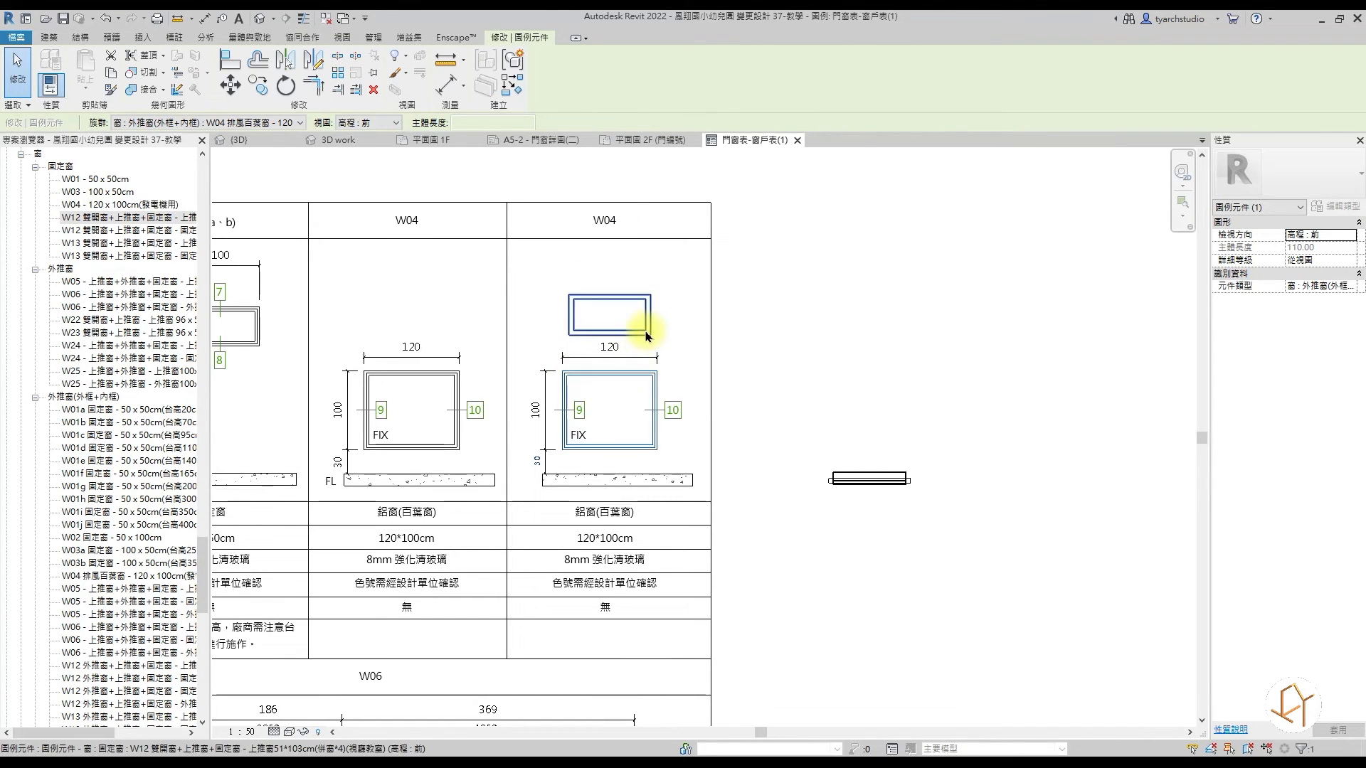
drag(647, 336, 826, 399)
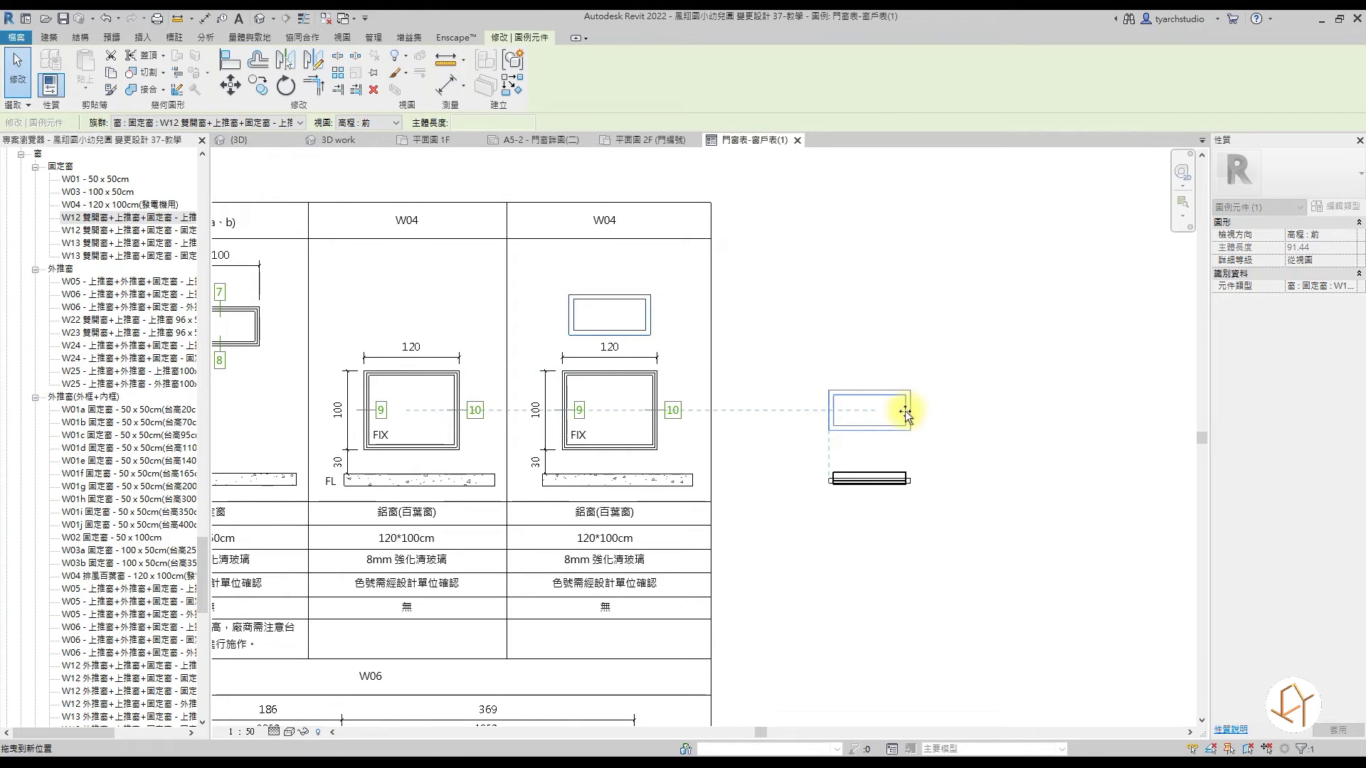
click(644, 382)
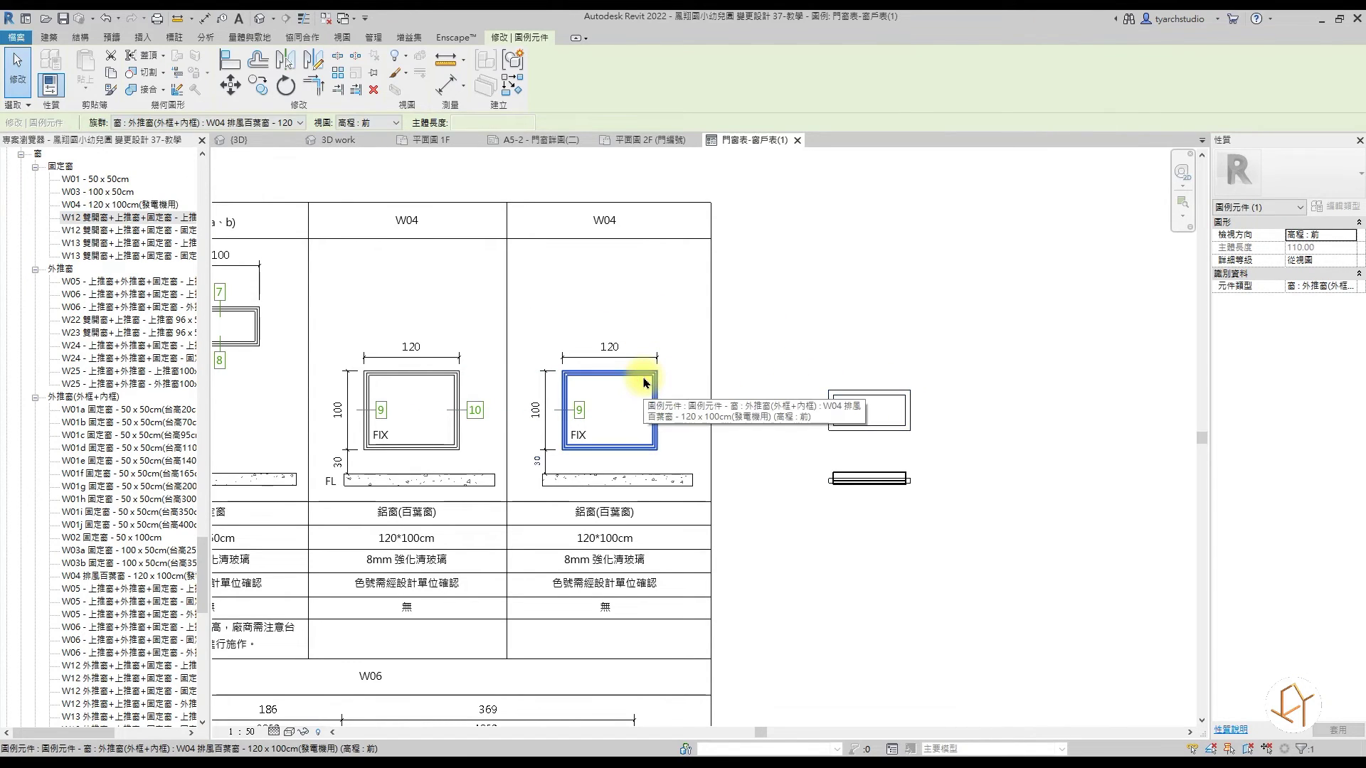
click(879, 393)
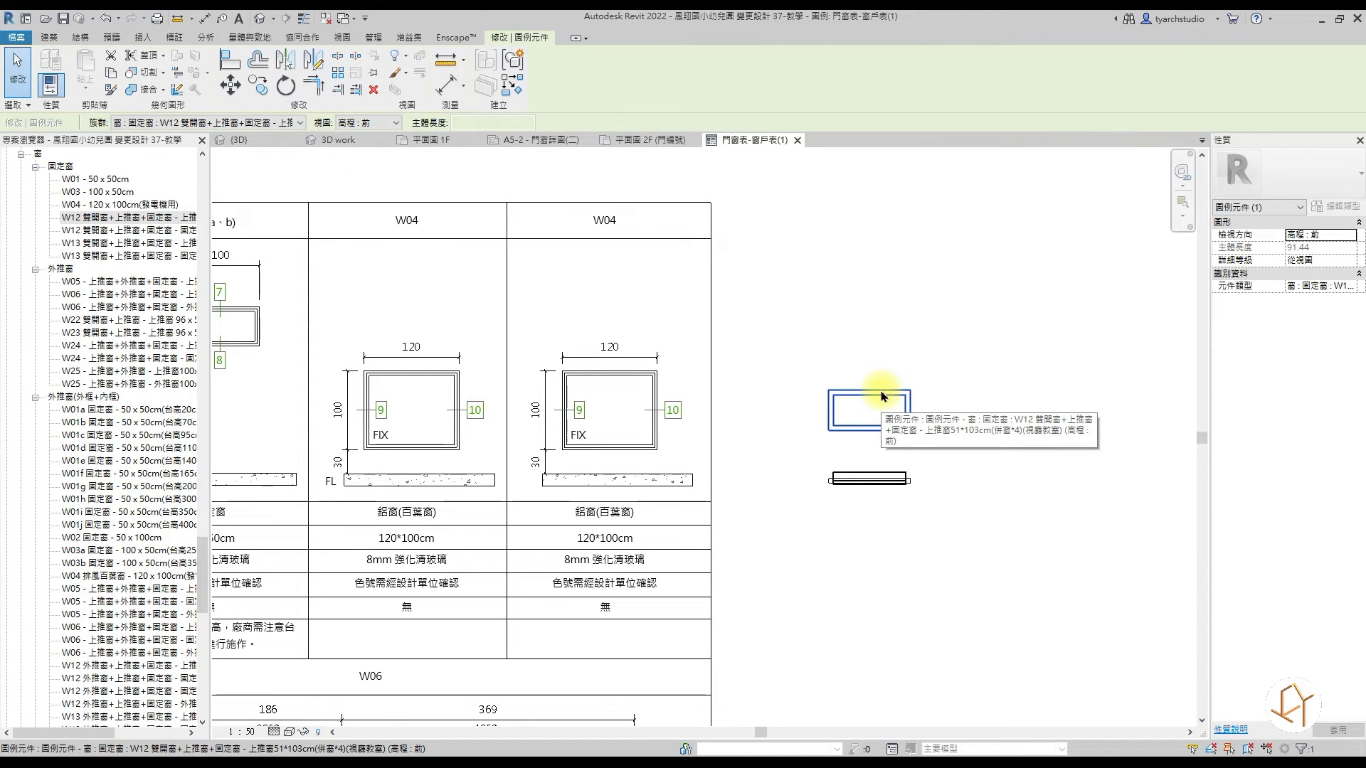
Step: Change the second W04 column's window to W12 50×105cm and move the FIX label inside it
click(626, 380)
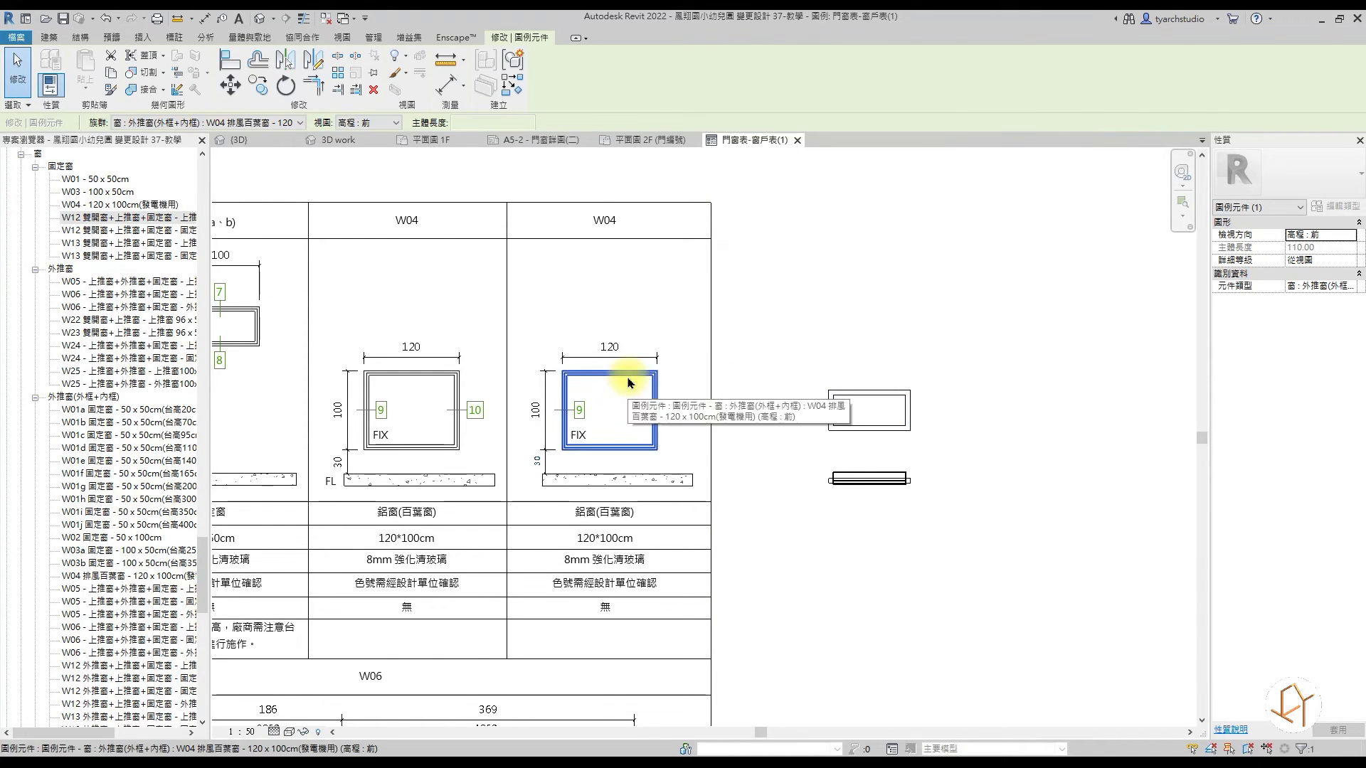
click(300, 122)
scroll(284, 143, up, 2)
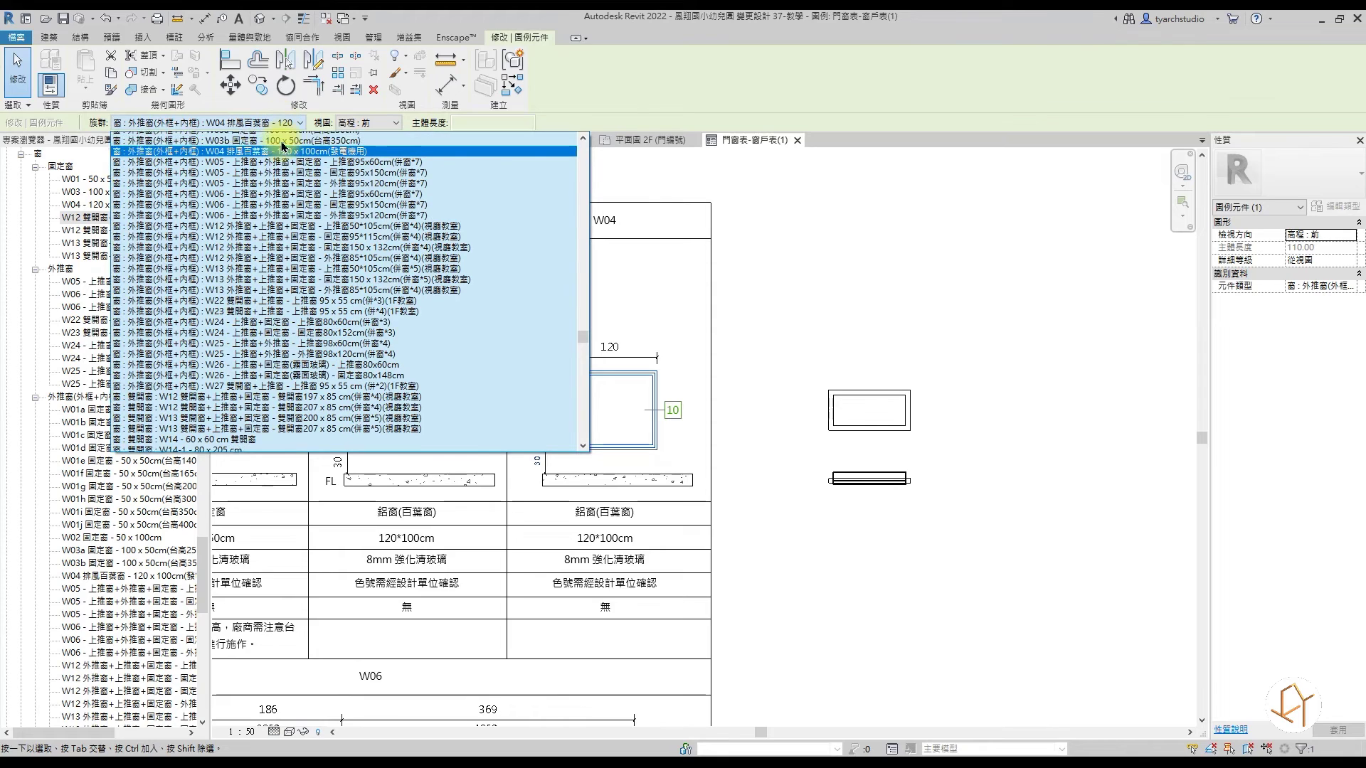
click(260, 243)
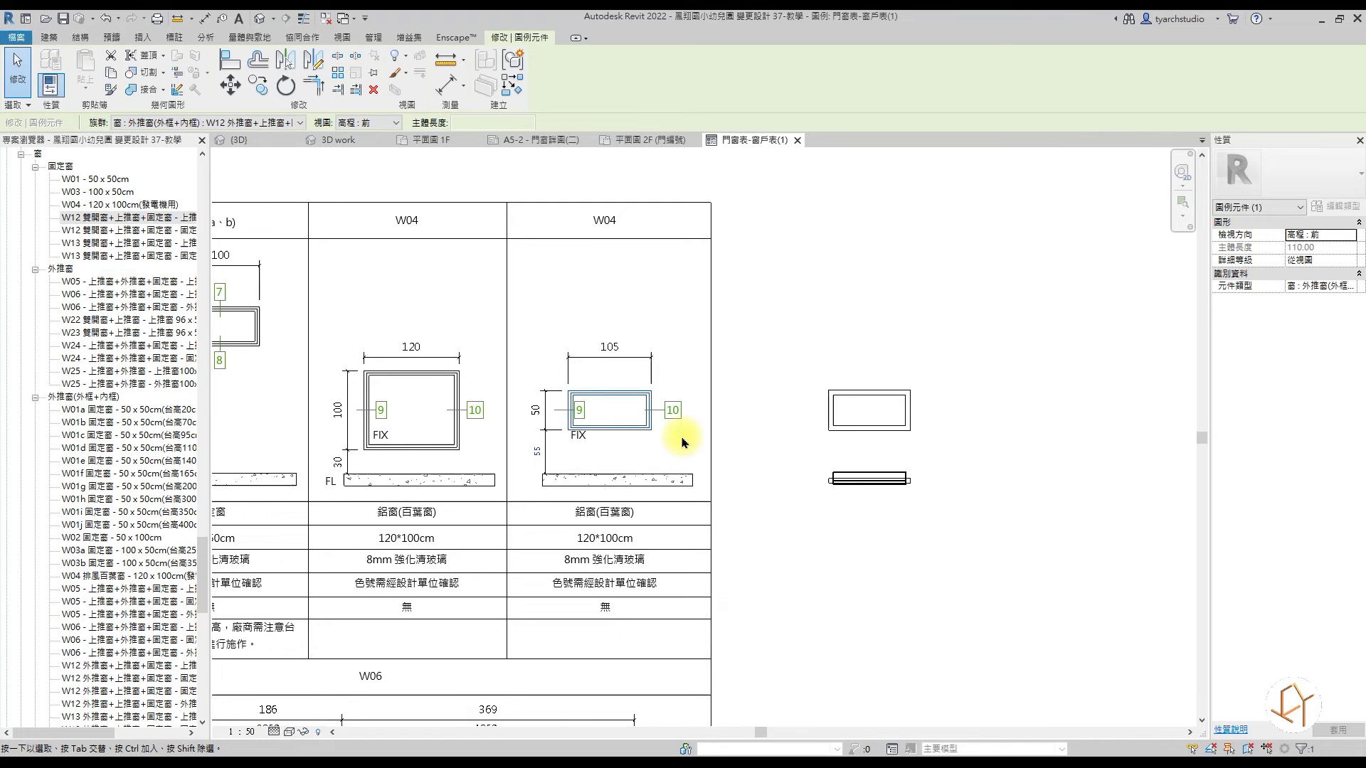
scroll(595, 442, up, 1)
scroll(580, 427, up, 1)
drag(582, 432, 653, 395)
scroll(622, 313, down, 2)
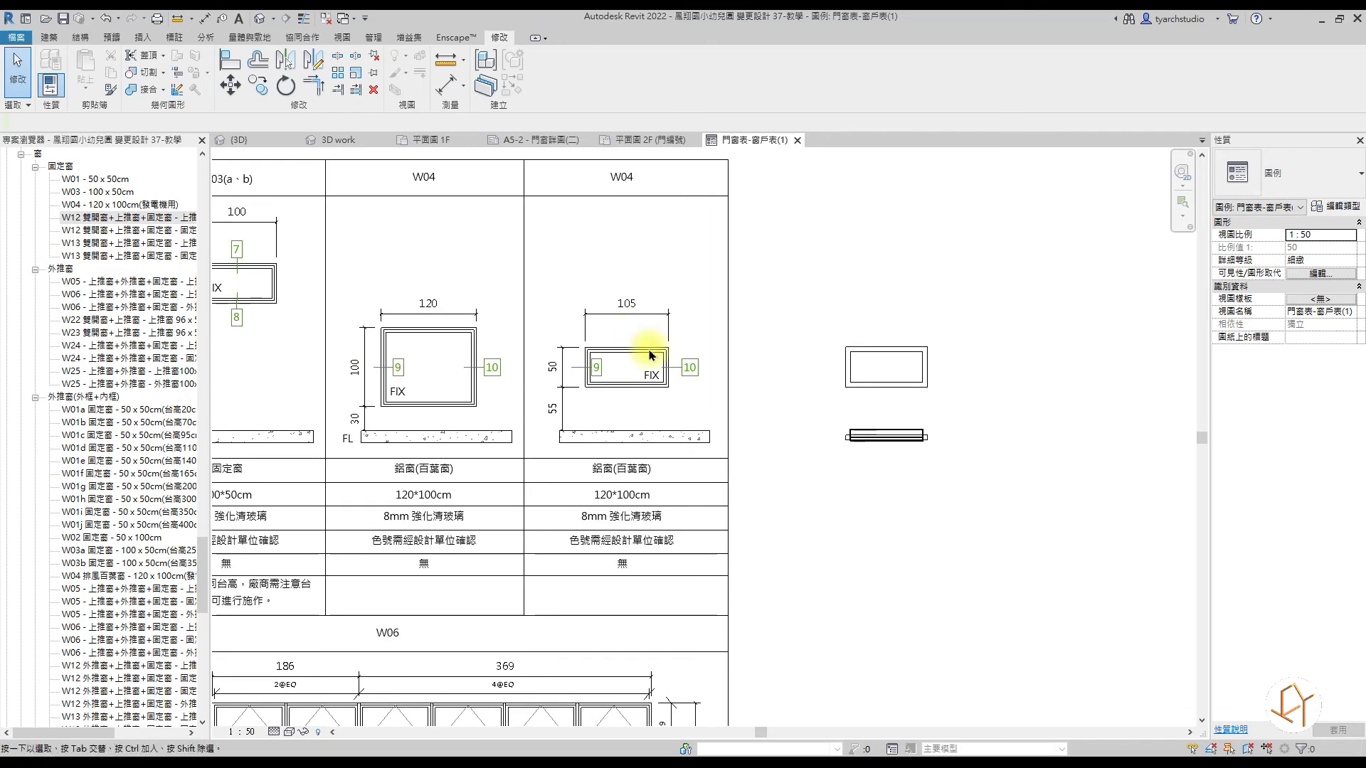
middle_drag(605, 584, 666, 548)
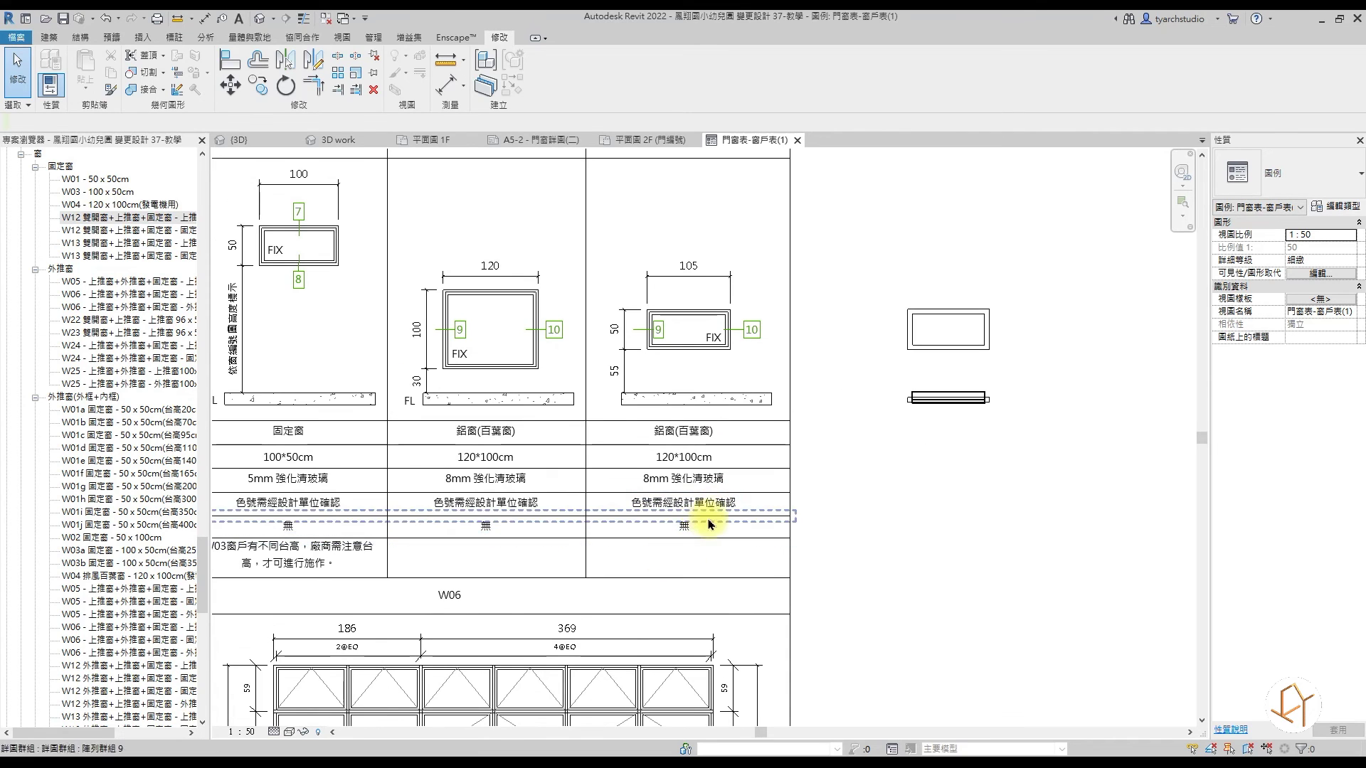
scroll(929, 435, down, 1)
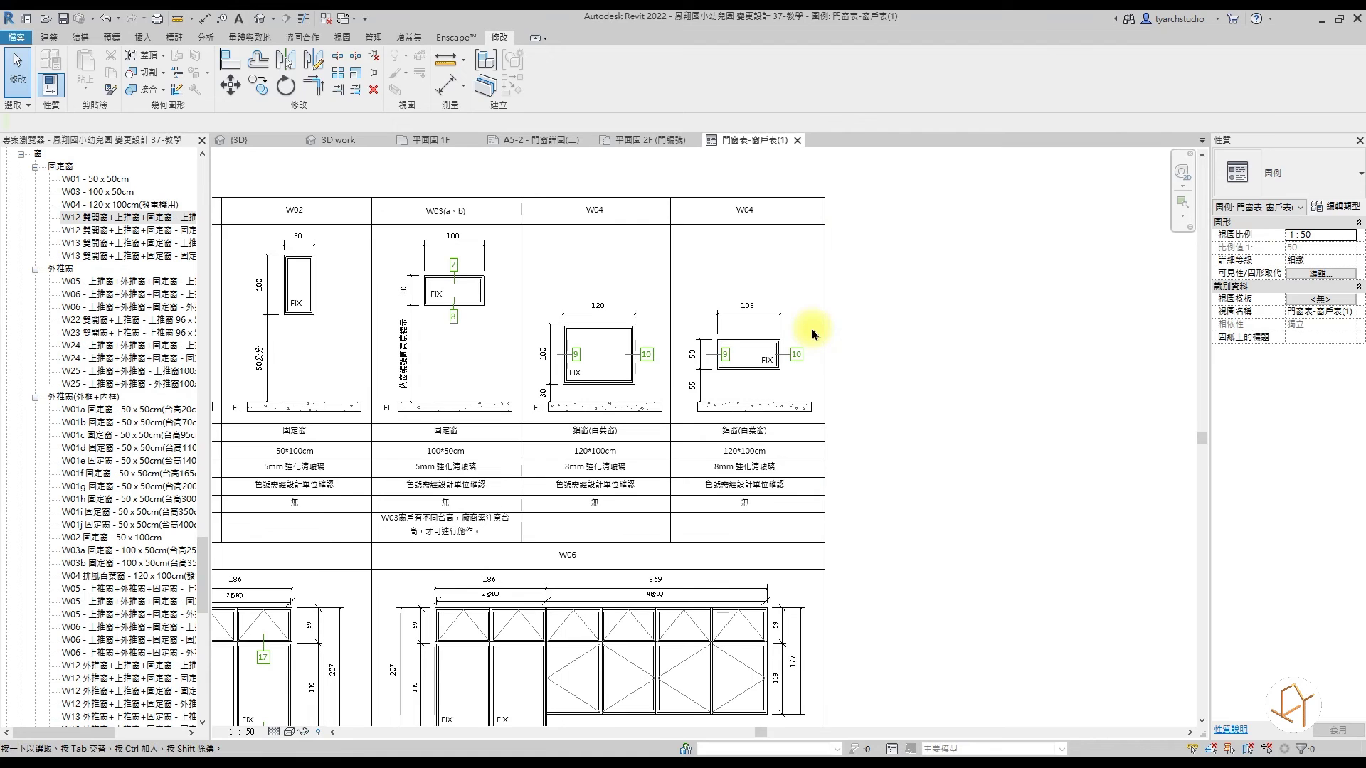
scroll(811, 338, down, 1)
scroll(847, 356, down, 1)
scroll(864, 365, down, 1)
scroll(847, 426, down, 1)
scroll(744, 449, up, 1)
scroll(746, 461, up, 1)
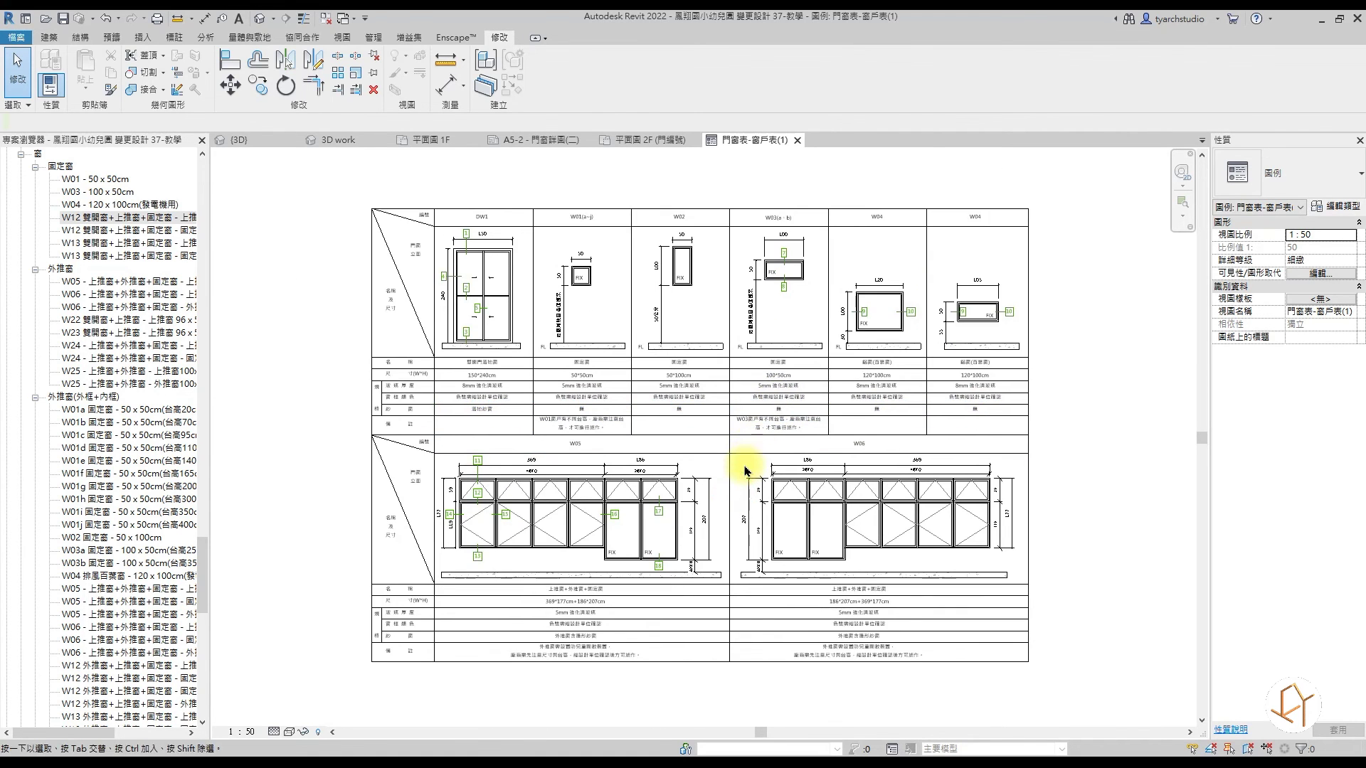
scroll(745, 471, up, 1)
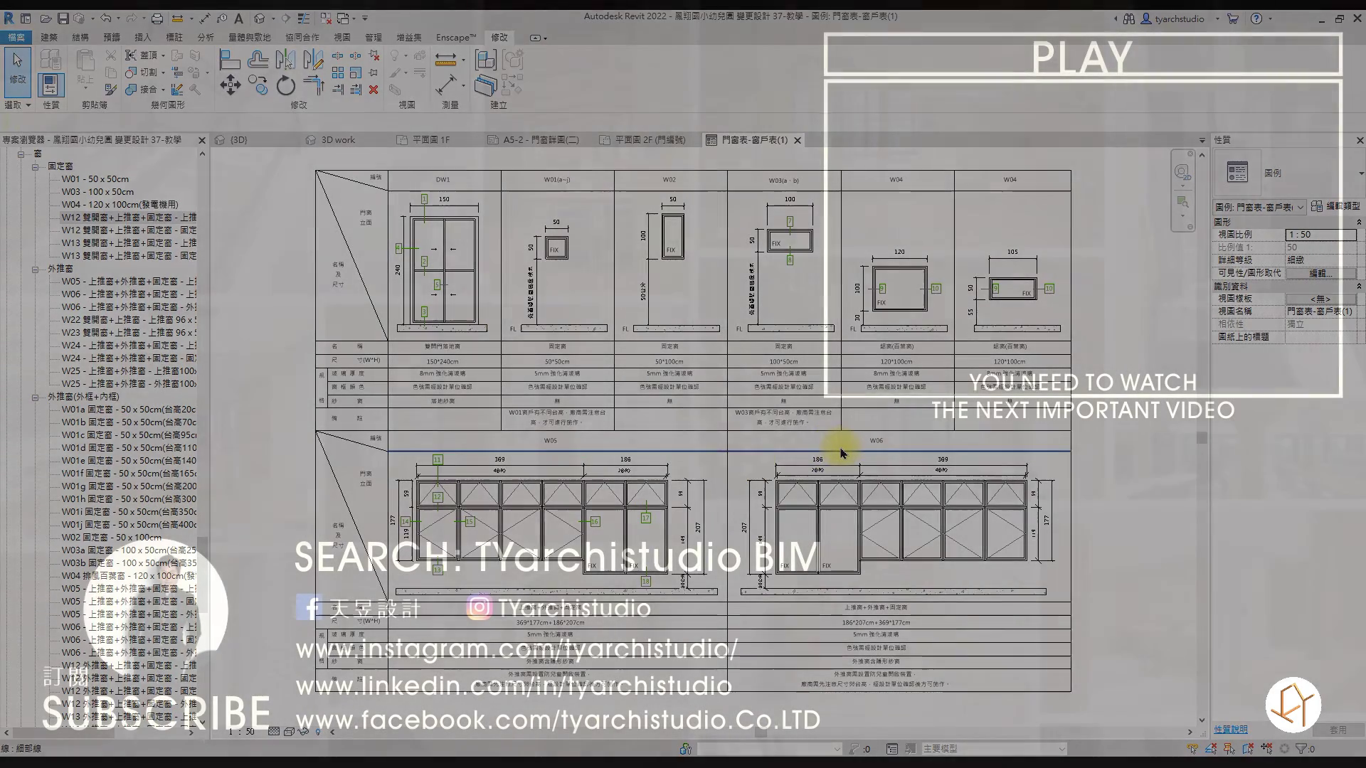